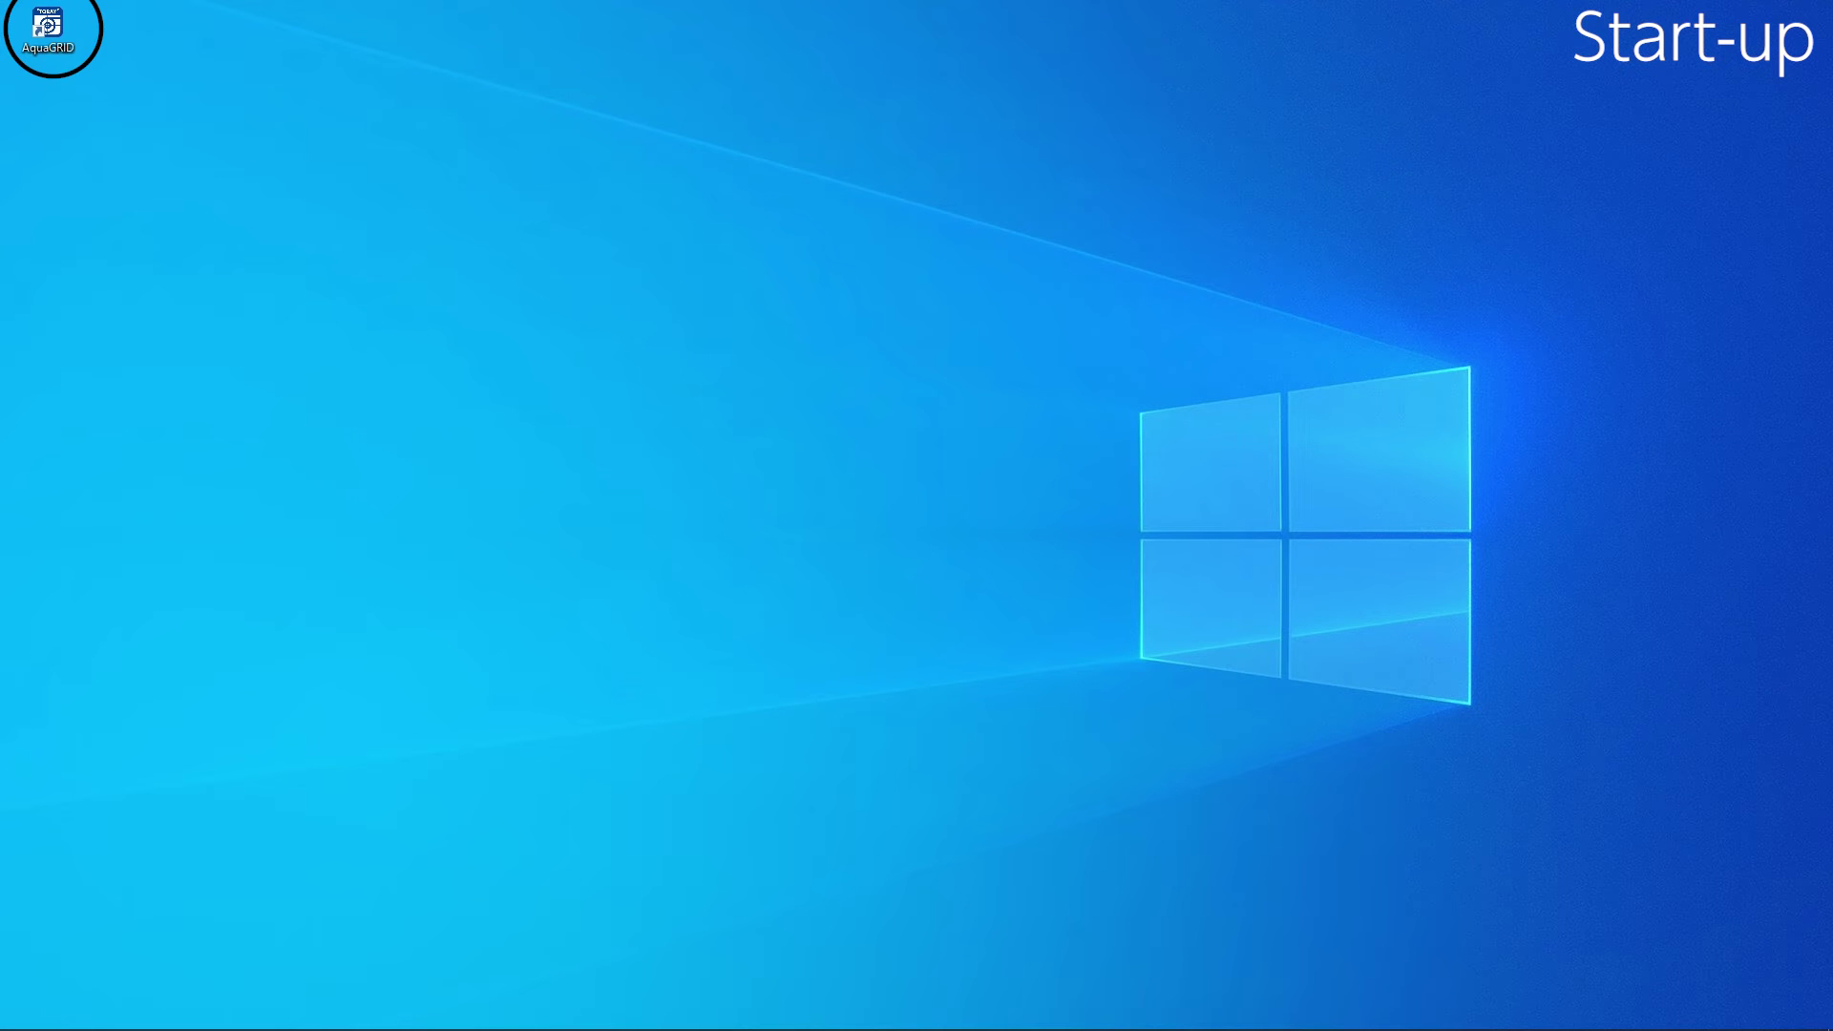
# - Launch AquaGRID and set the flow rate unit to m³/day in Language Setting
pyautogui.doubleClick(48, 29)
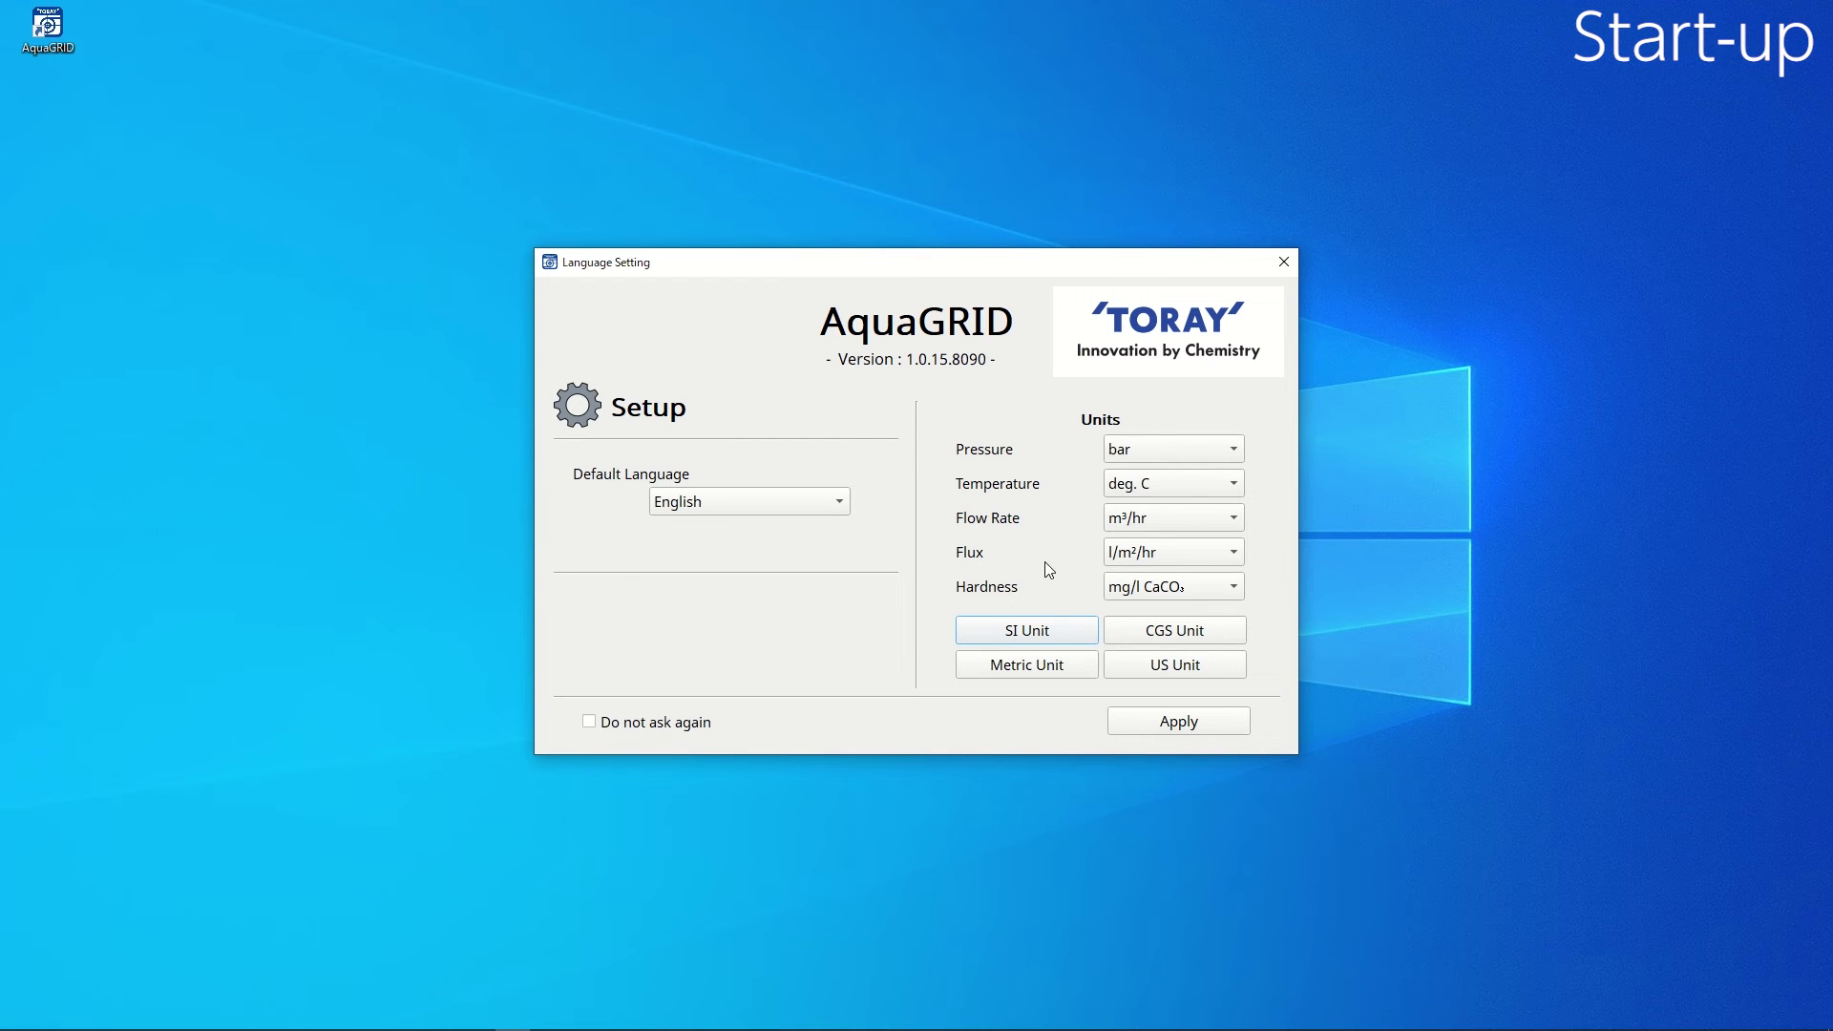
pyautogui.click(1143, 523)
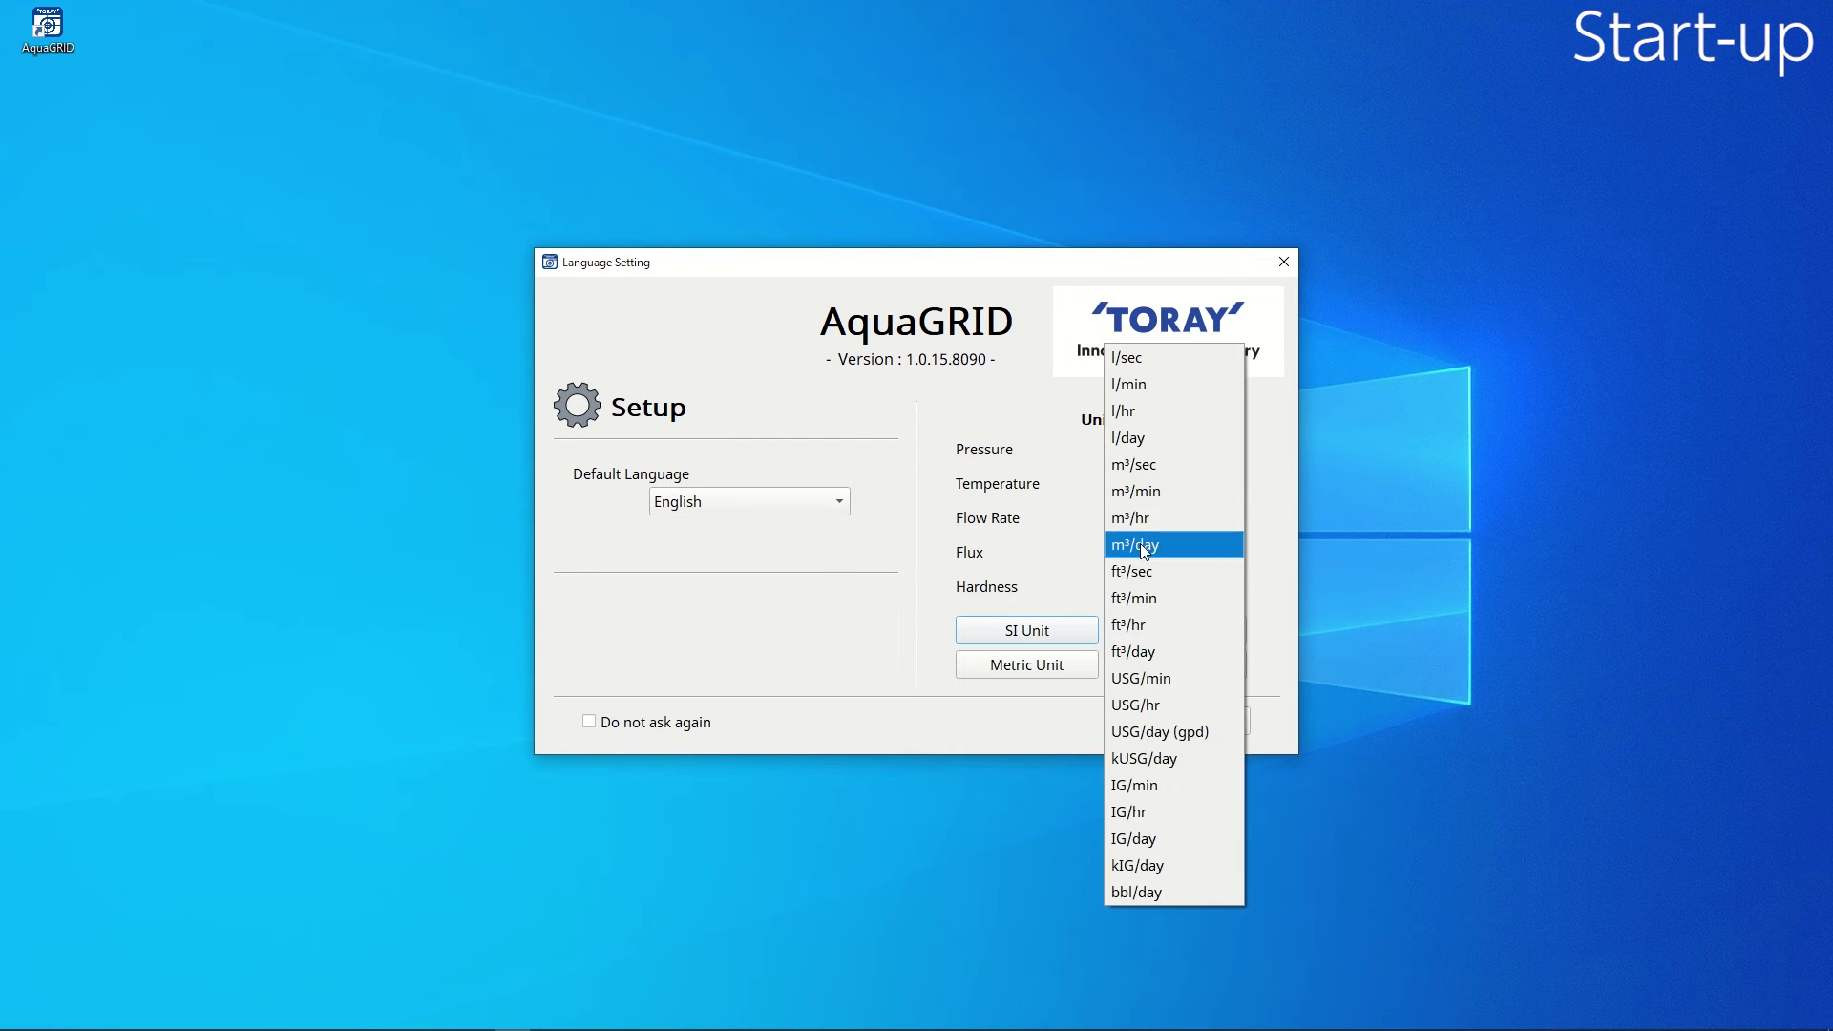
pyautogui.click(1144, 546)
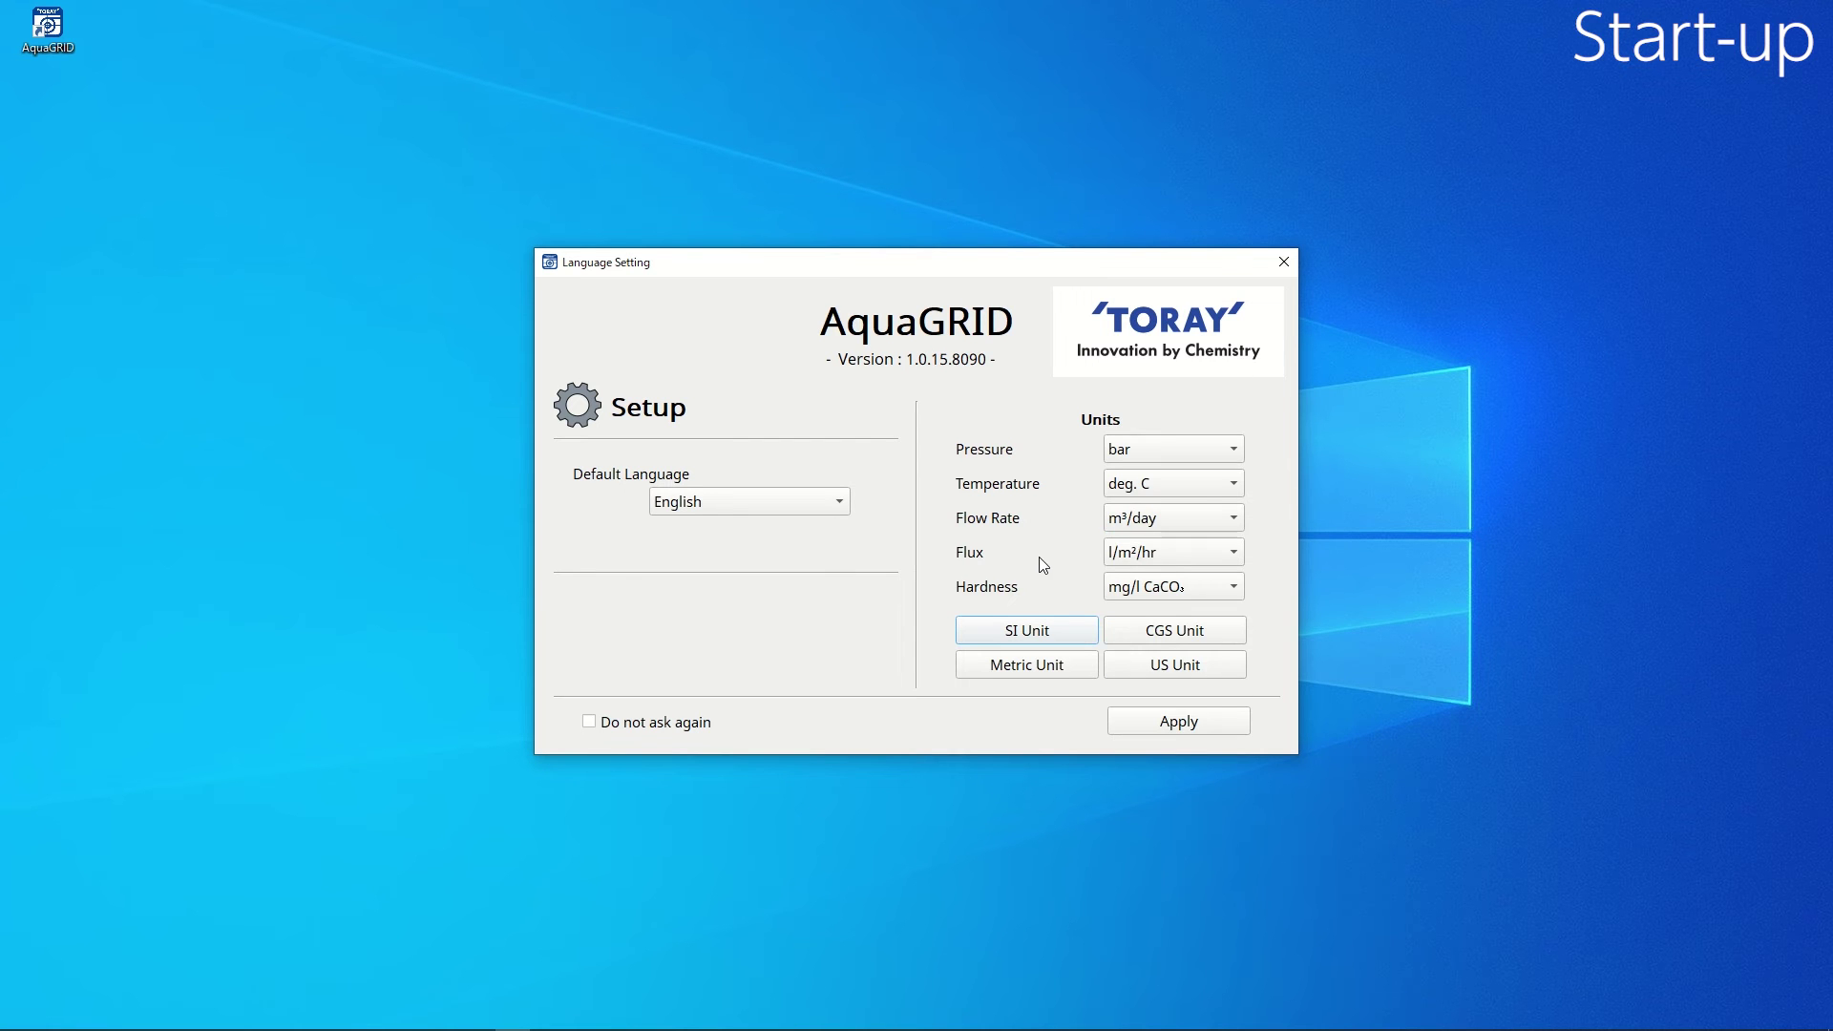
# - Apply the bar, deg. C, m³/day and l/m²/hr unit settings to reach the main window
pyautogui.click(1174, 726)
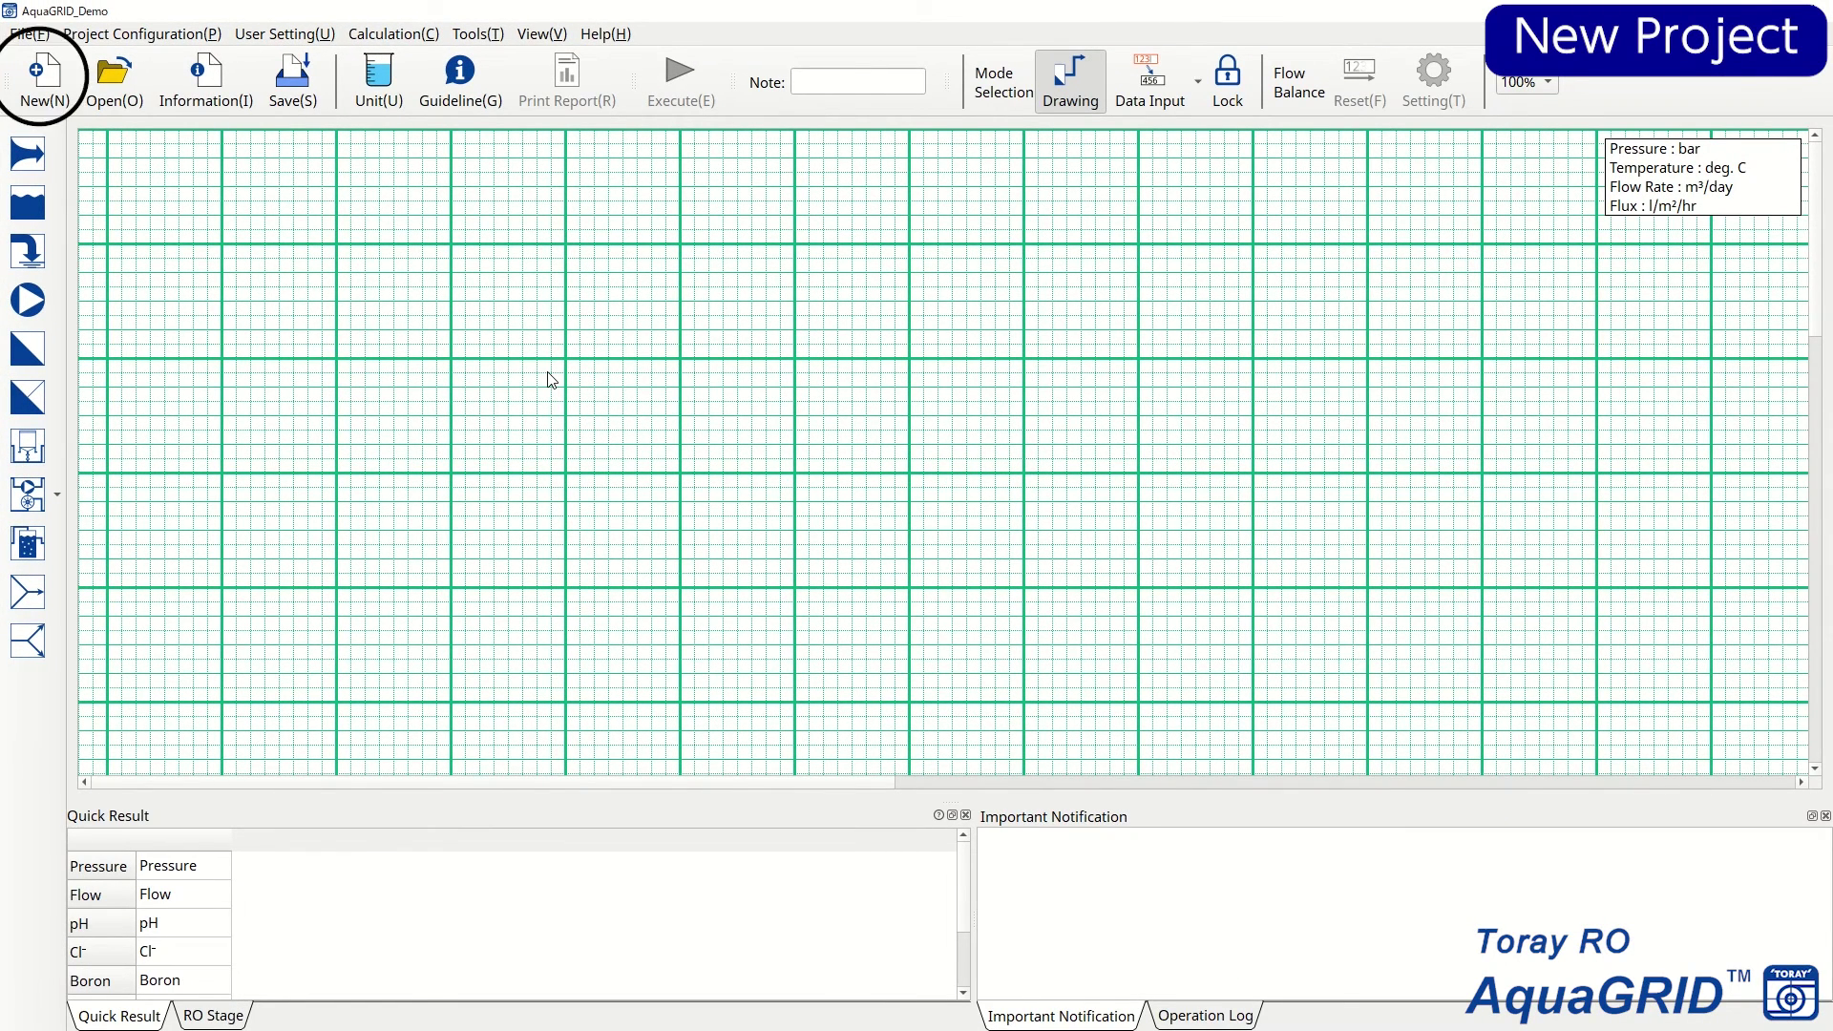
# - Create a new project from the 1 Pass RO template
pyautogui.click(69, 96)
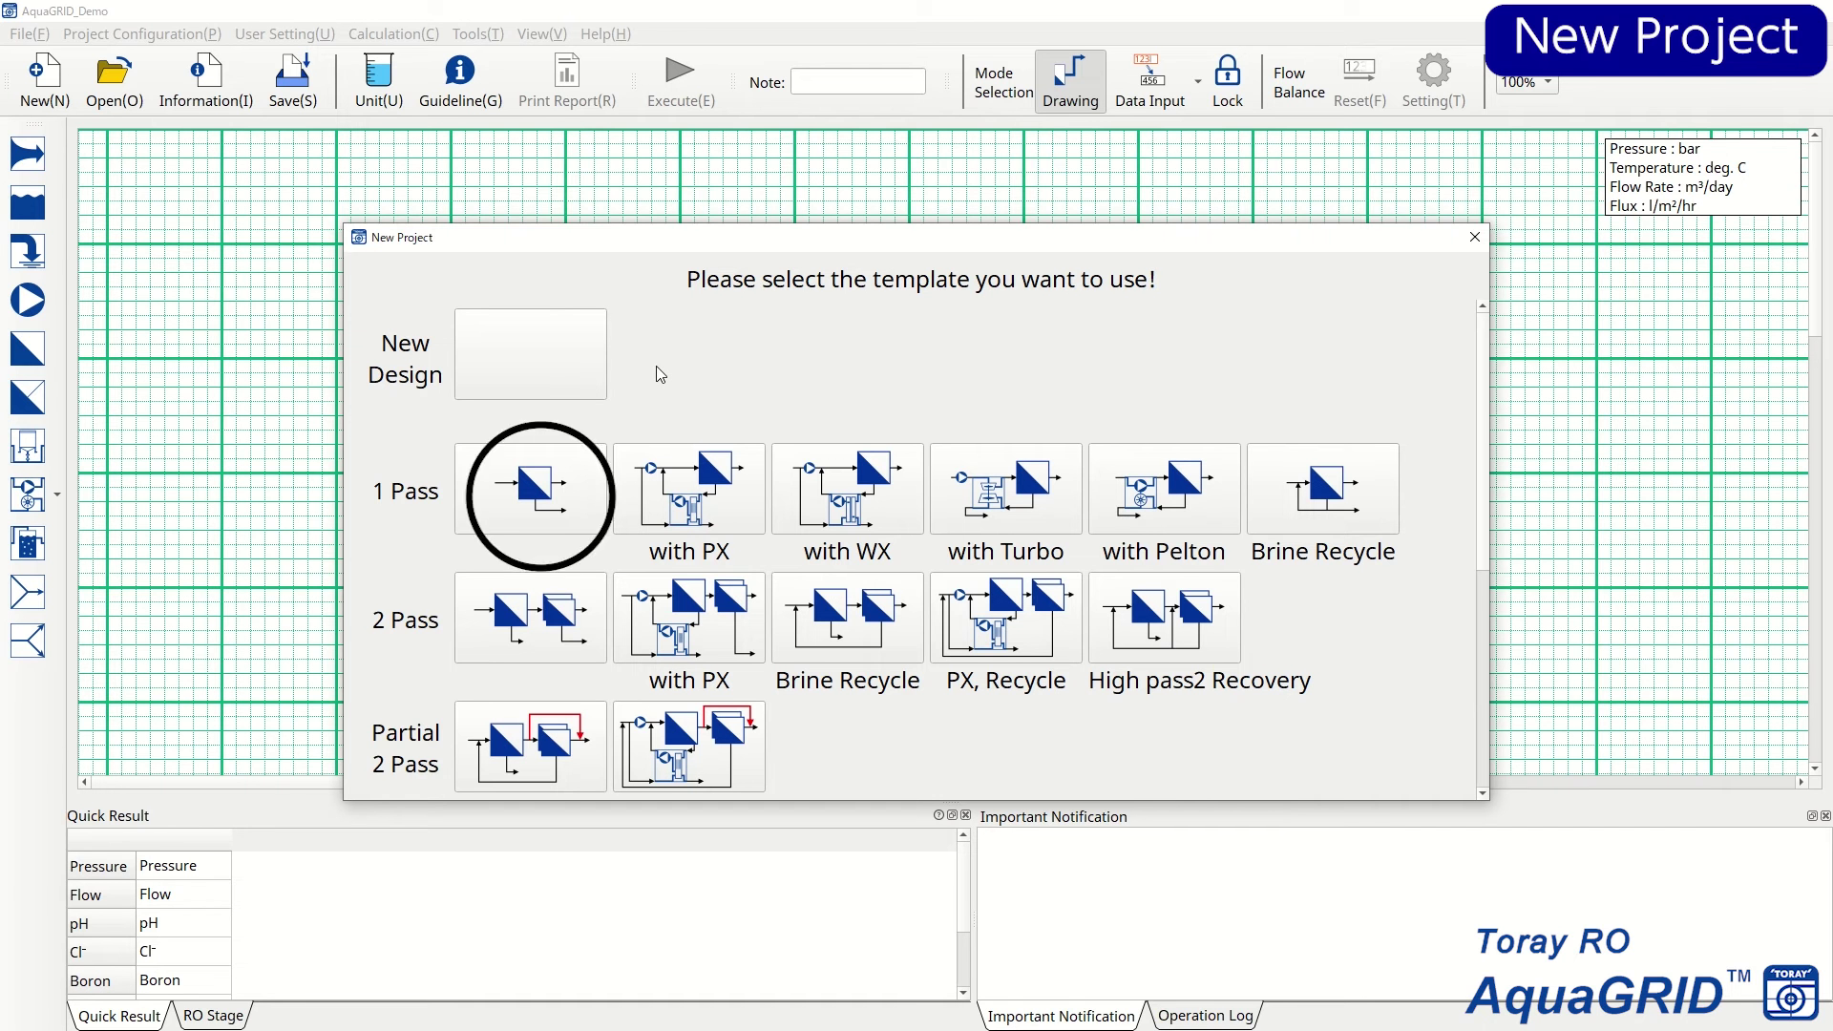
pyautogui.click(576, 496)
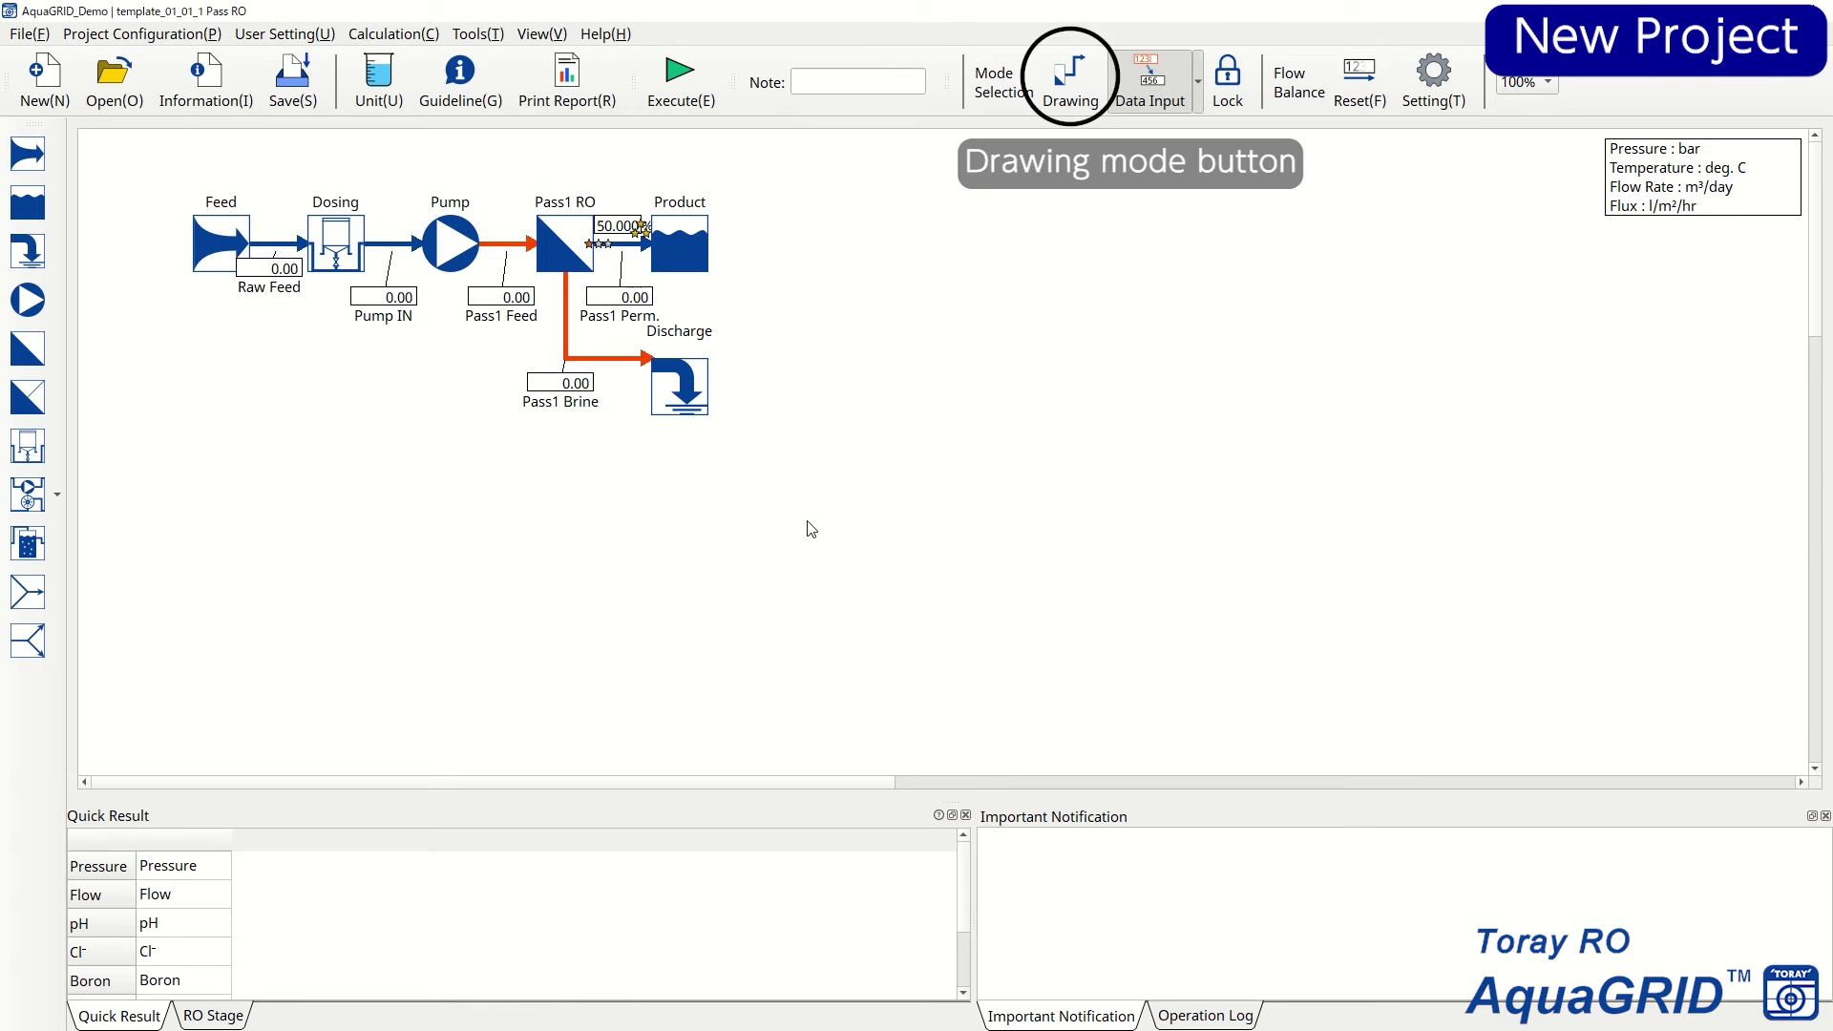
# - In drawing mode, move the Product tank farther right, leaving Pass1 RO in place
pyautogui.click(1071, 92)
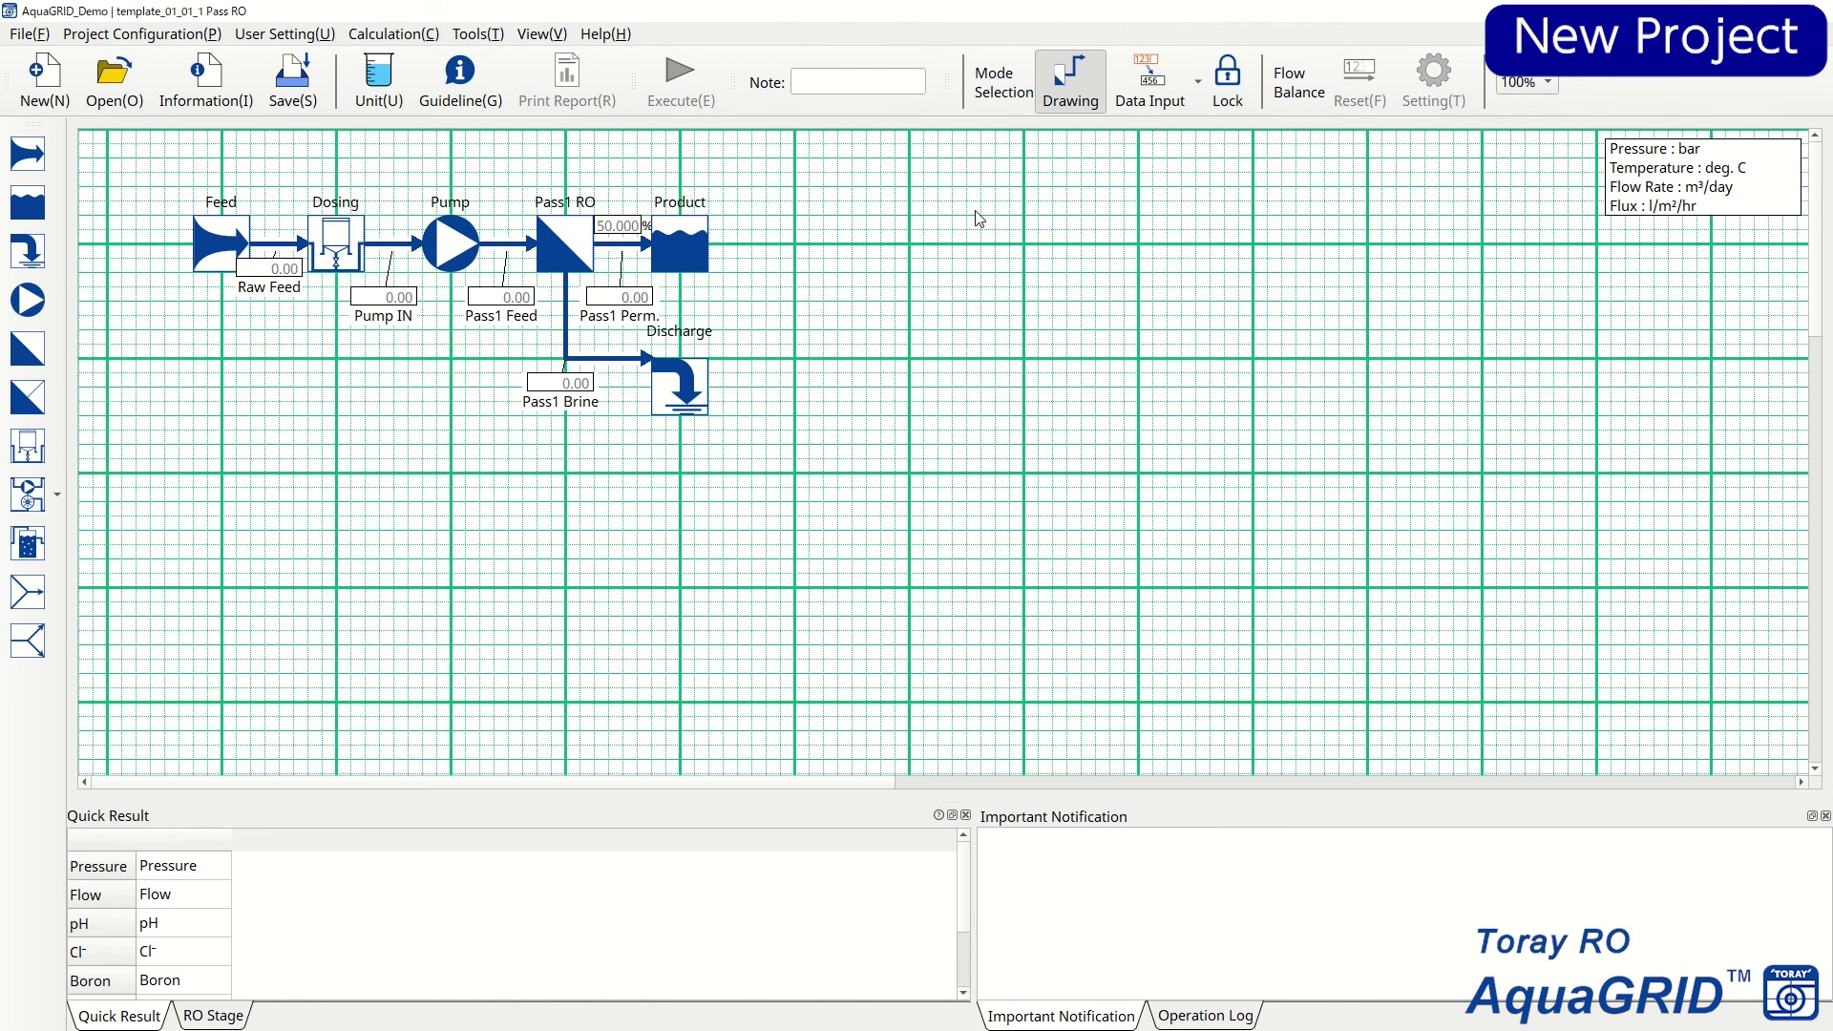
pyautogui.moveTo(668, 239); pyautogui.dragTo(717, 231)
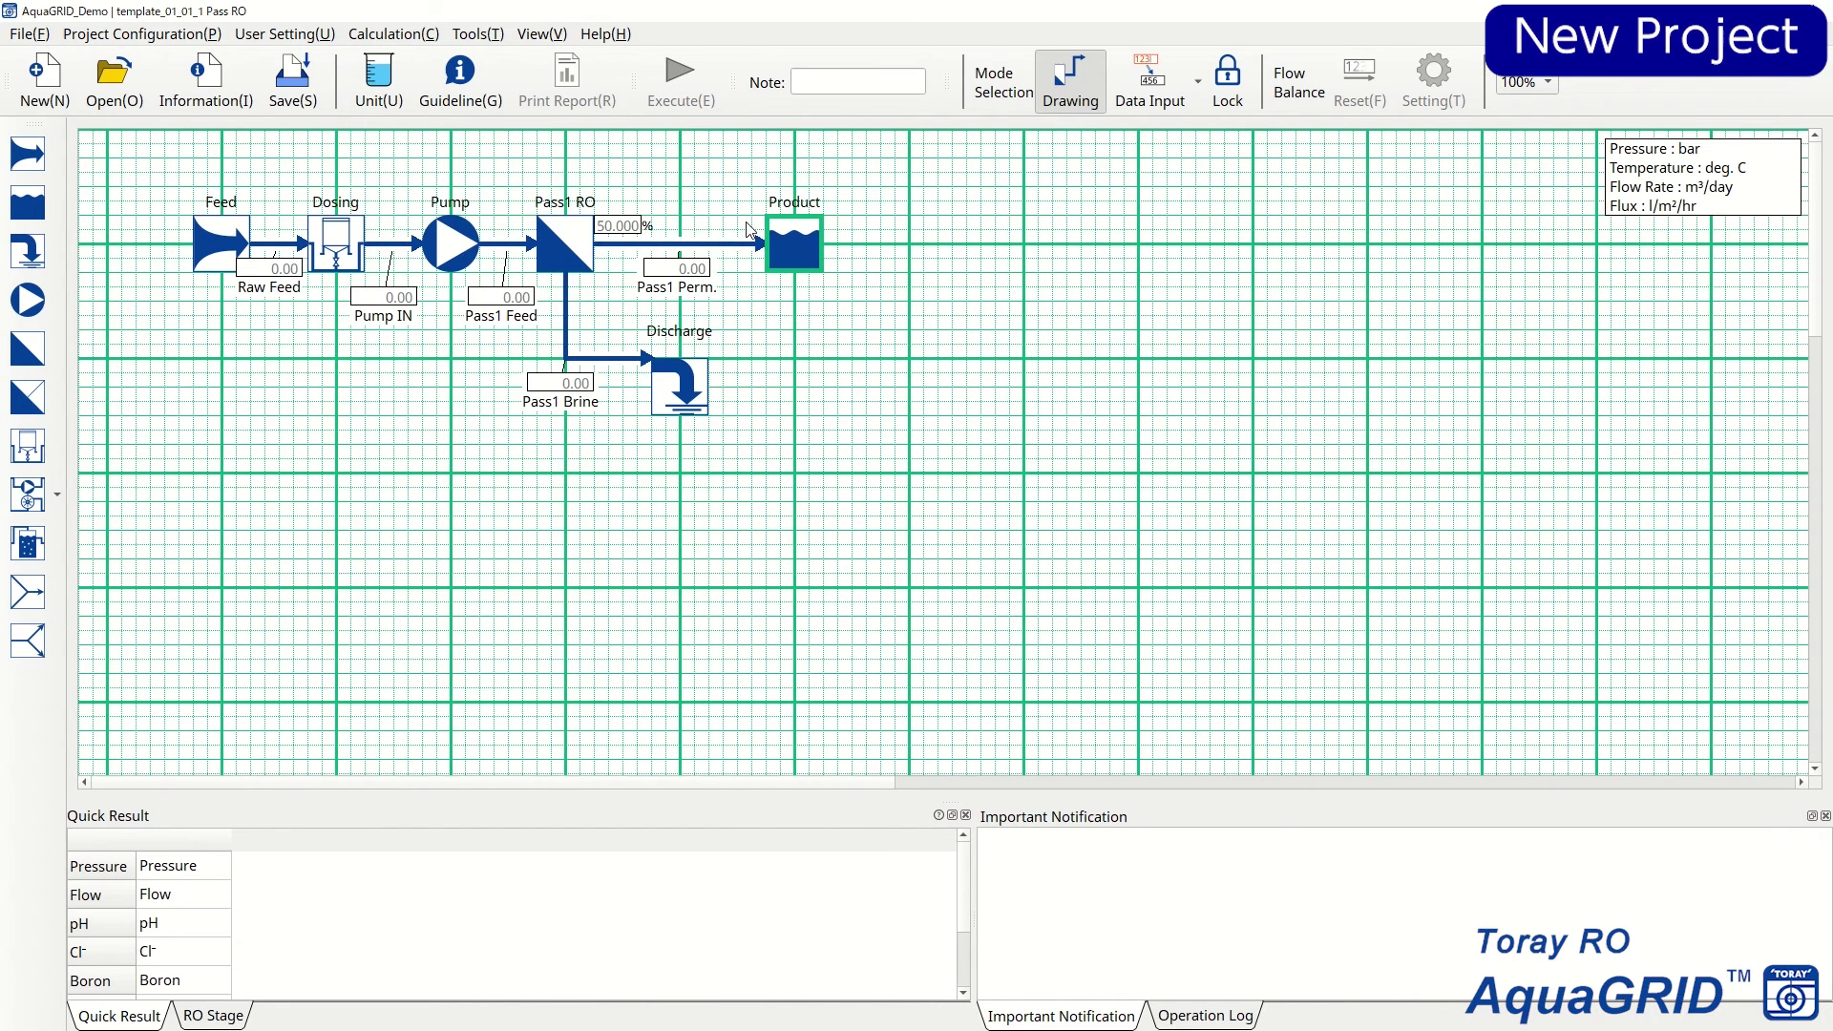
pyautogui.moveTo(584, 244)
pyautogui.mouseDown()
pyautogui.moveTo(584, 172)
pyautogui.moveTo(580, 217)
pyautogui.mouseUp()
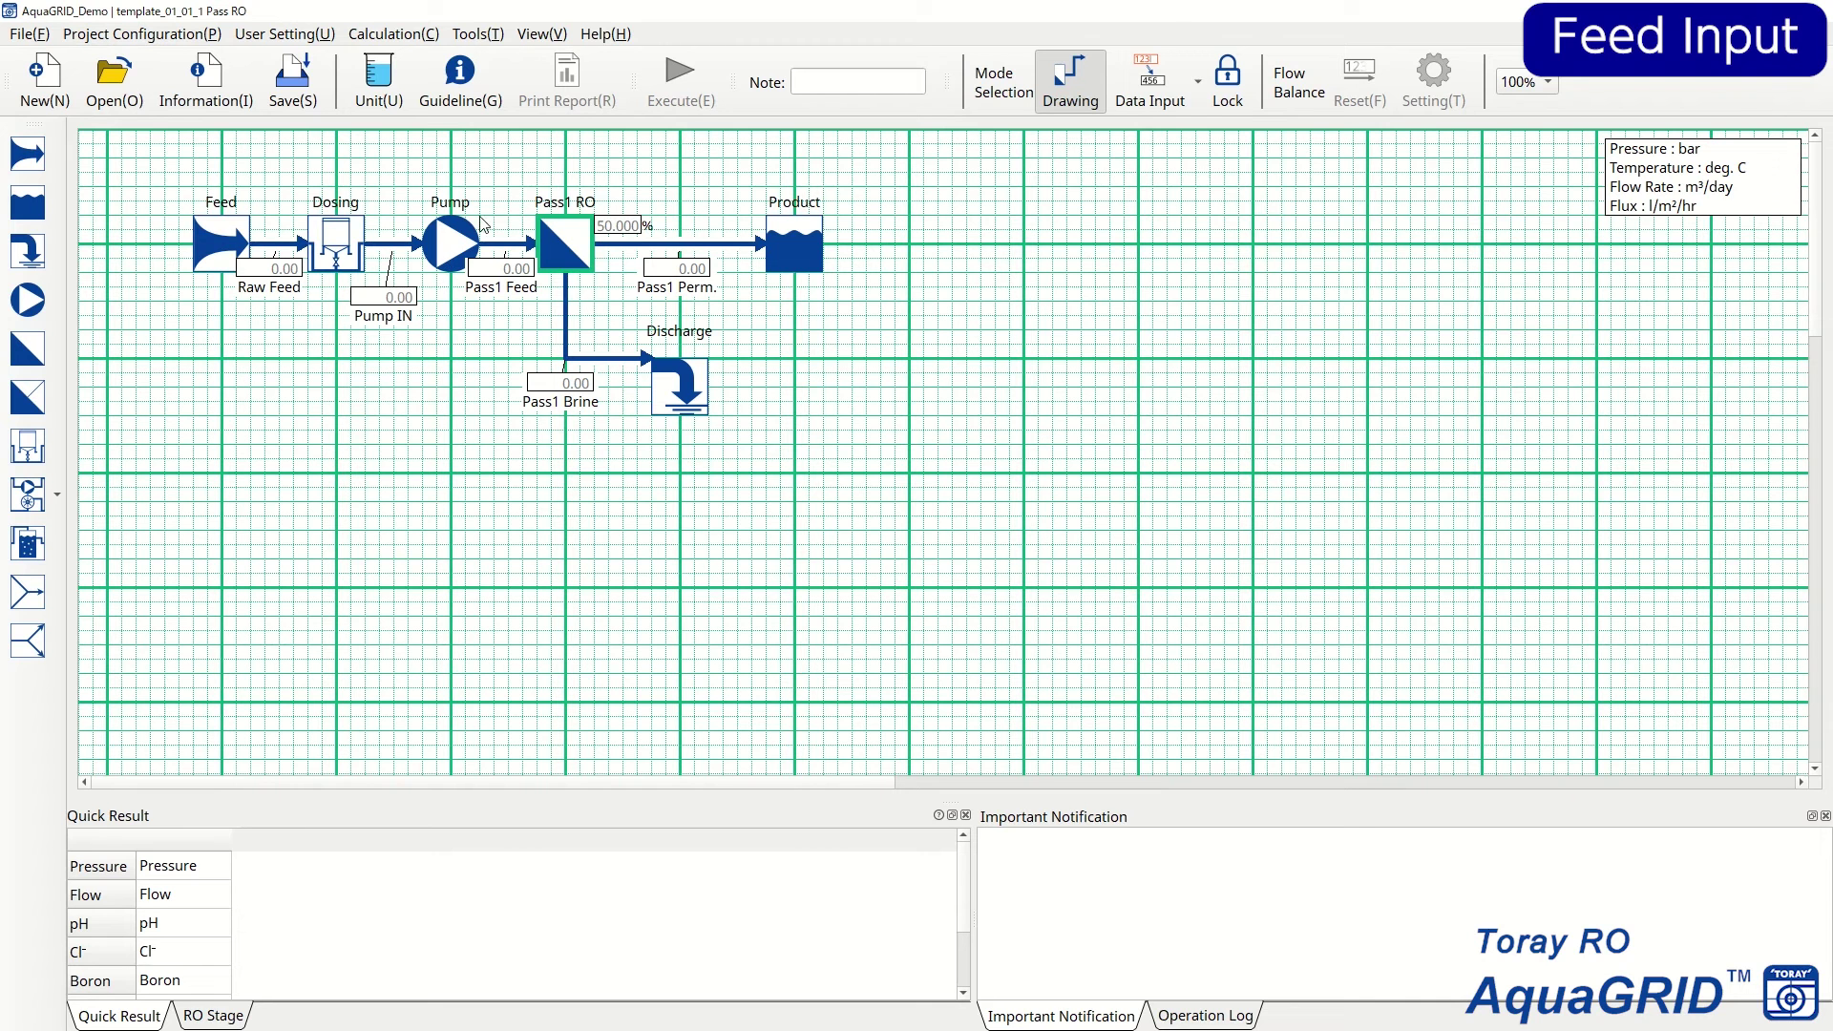
# - Open the Feed settings in data input mode, keeping Sea Open as the water type
pyautogui.click(1139, 107)
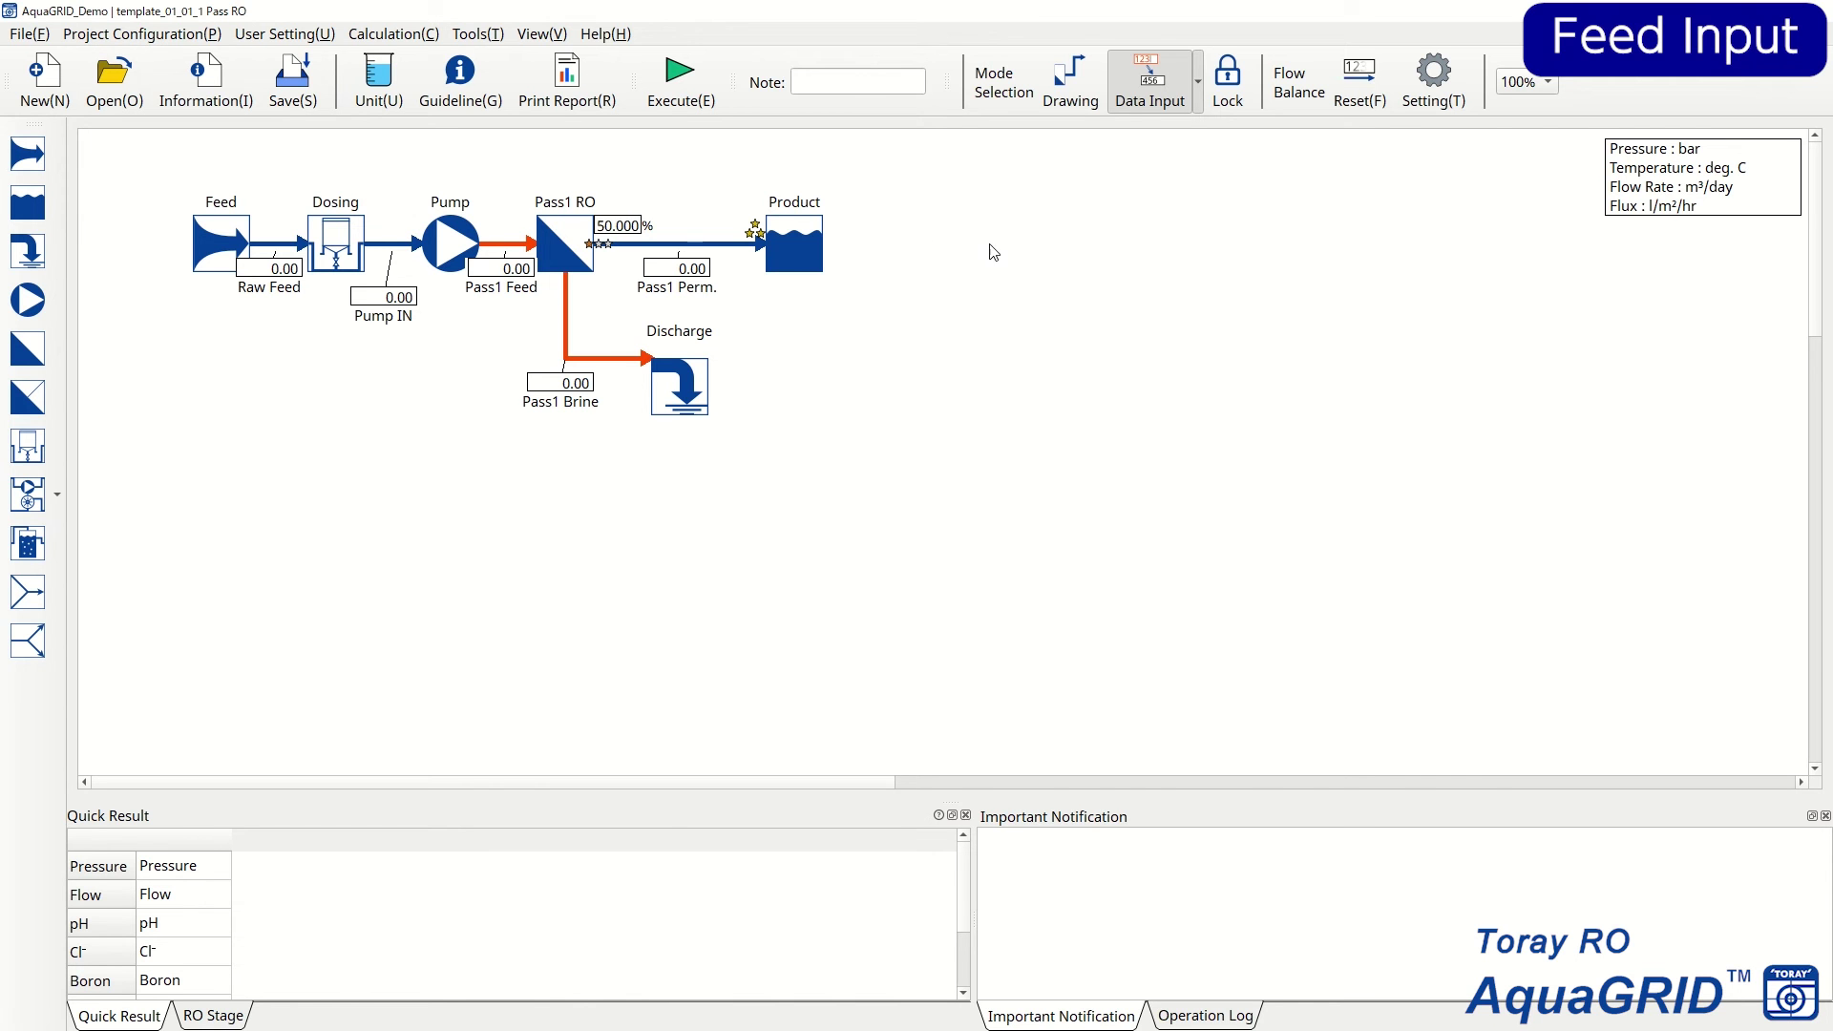
pyautogui.doubleClick(234, 240)
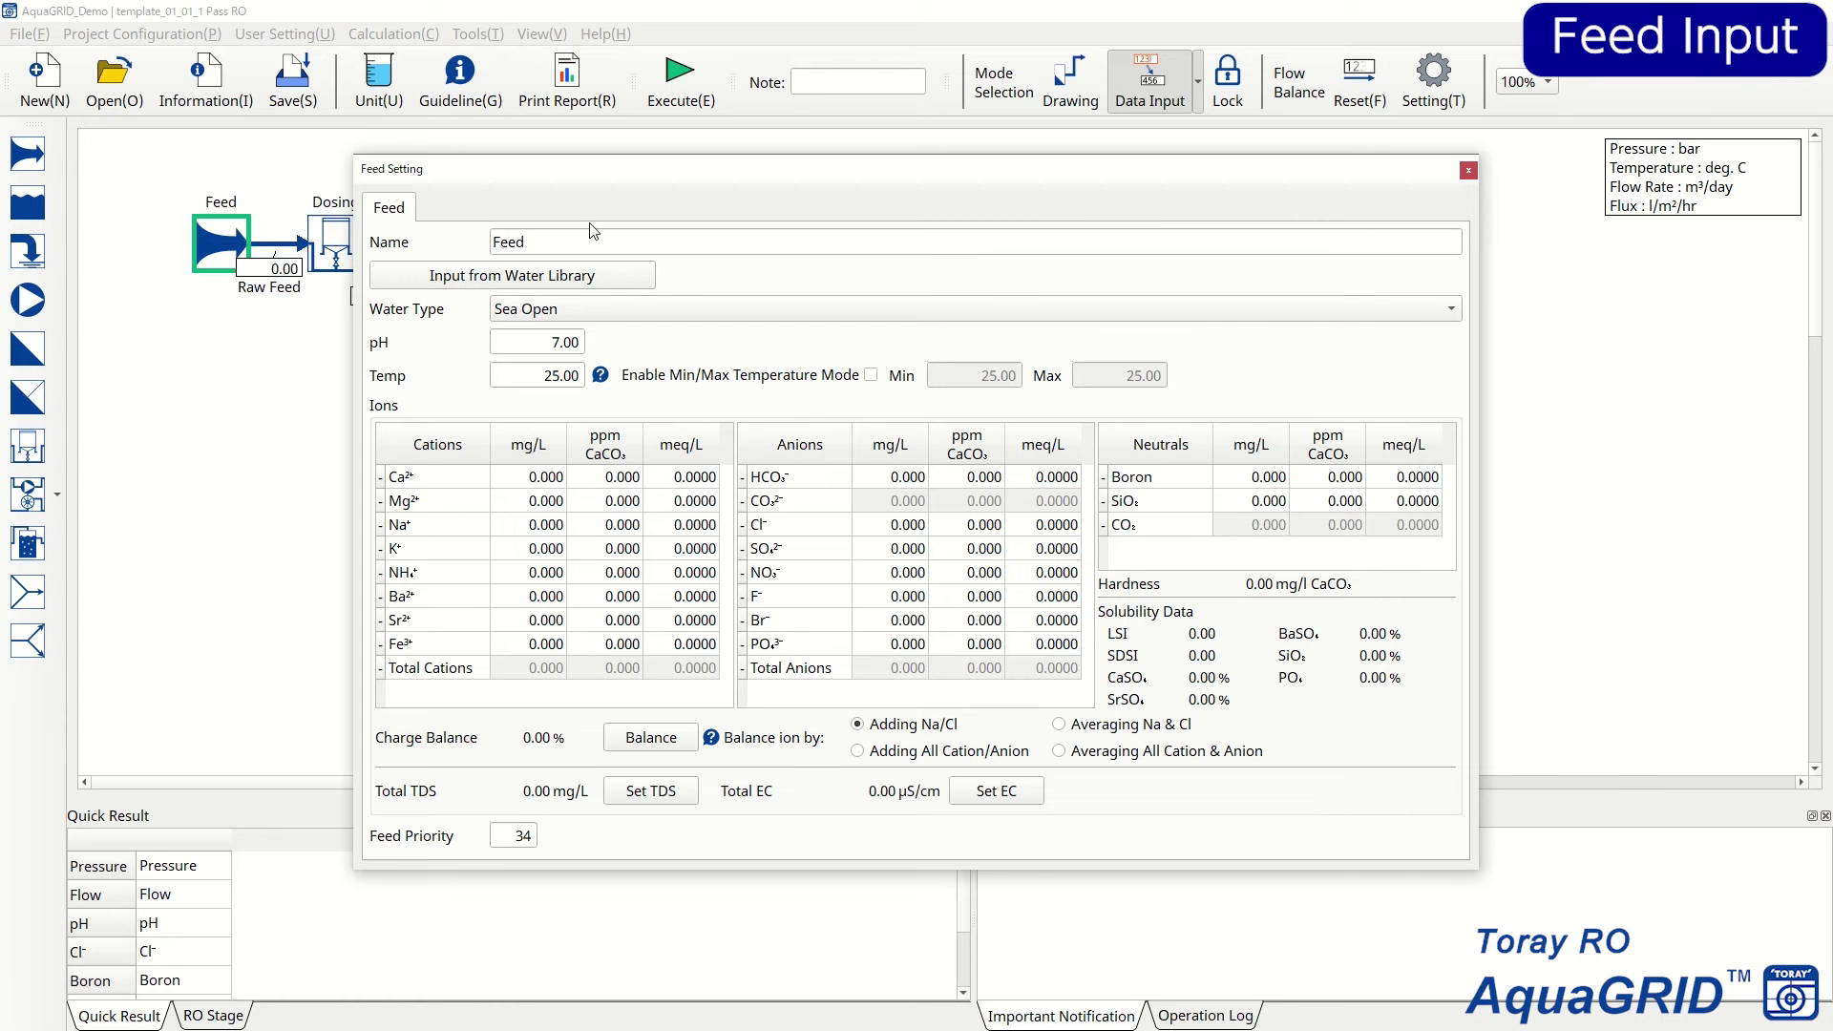
pyautogui.click(606, 313)
pyautogui.click(606, 313)
# - Enter Na⁺ and Cl⁻ at 13000 mg/L, balance the ions, and close the feed dialog
pyautogui.click(539, 528)
pyautogui.write('13000')
pyautogui.click(923, 527)
pyautogui.write('13000')
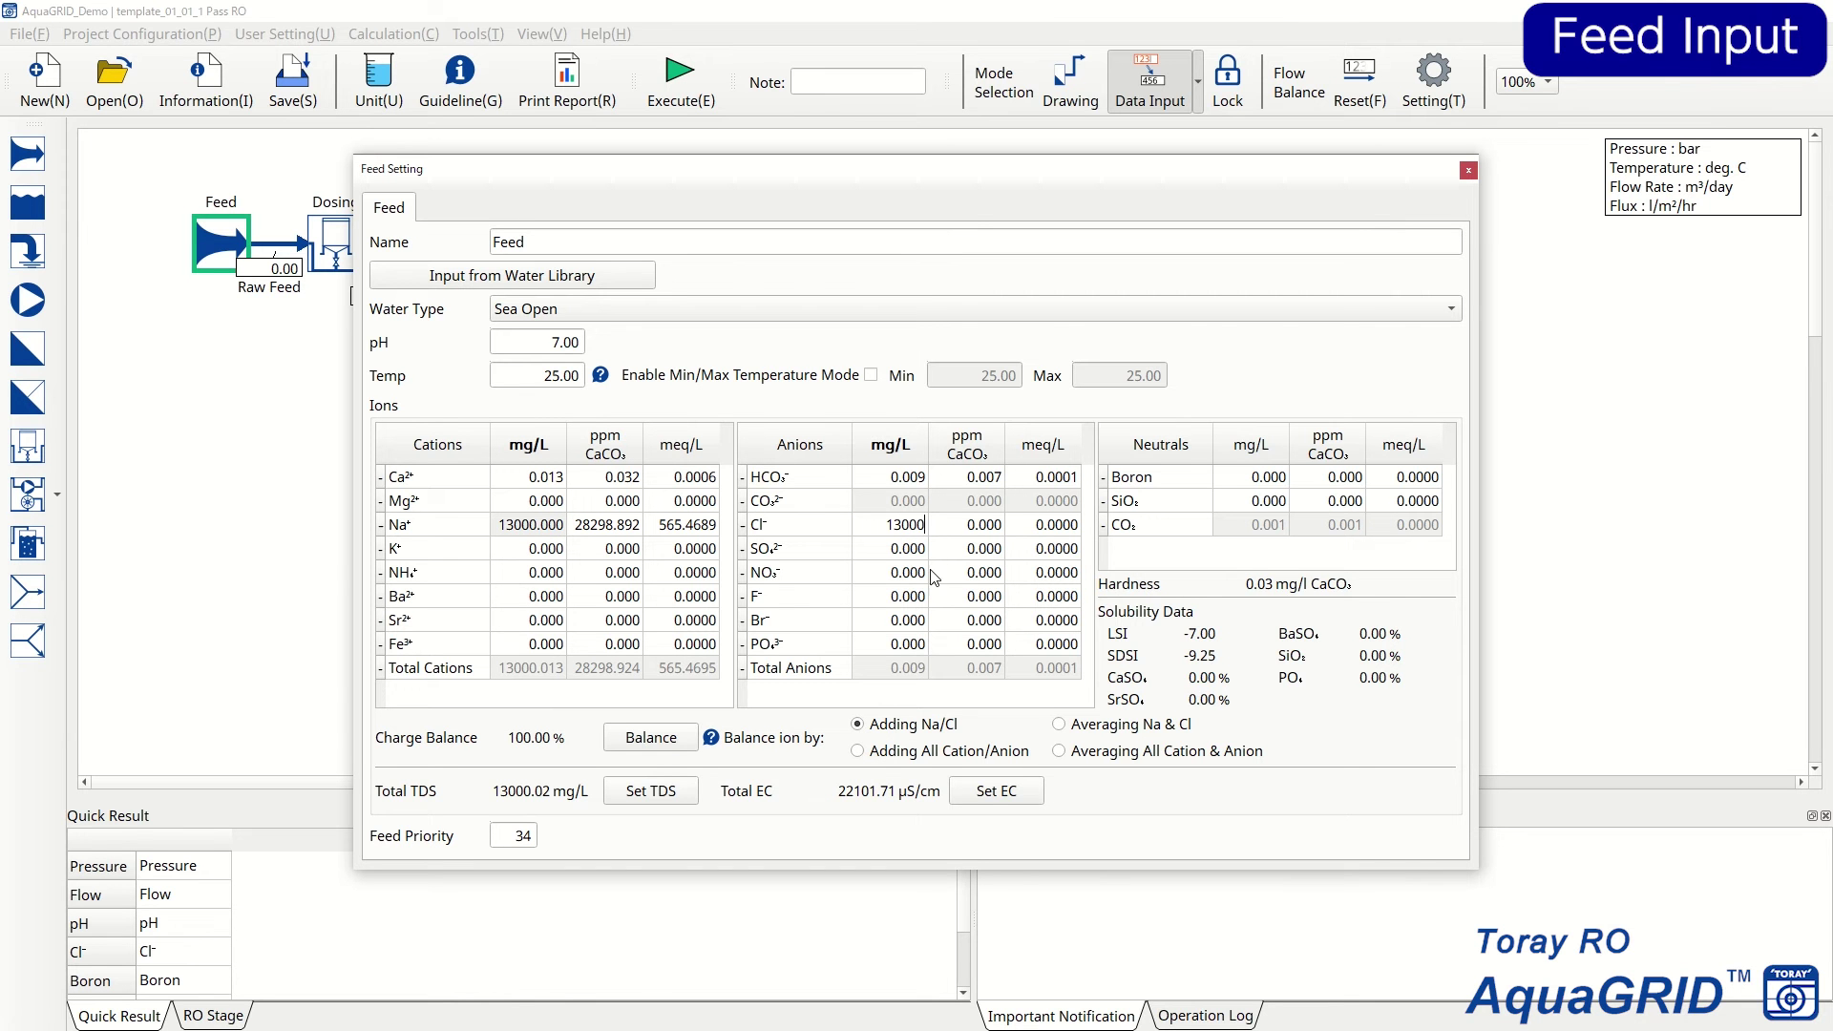
pyautogui.click(934, 572)
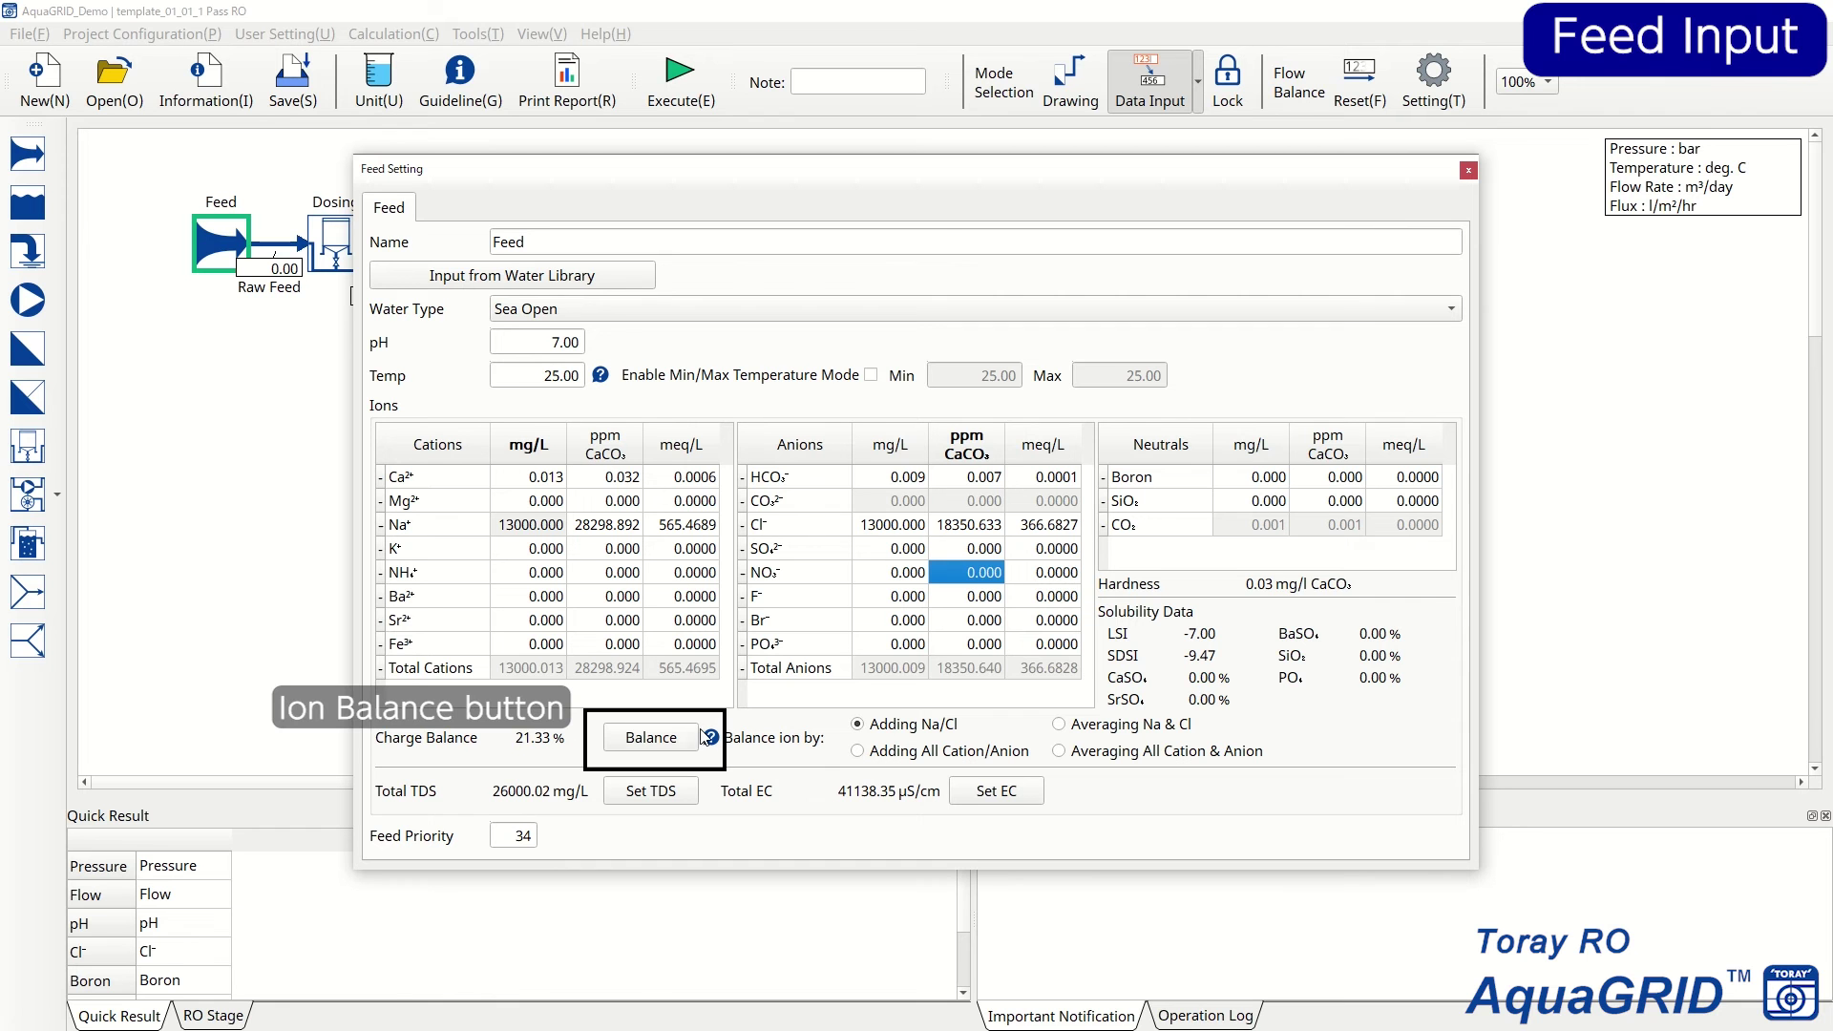
pyautogui.click(670, 739)
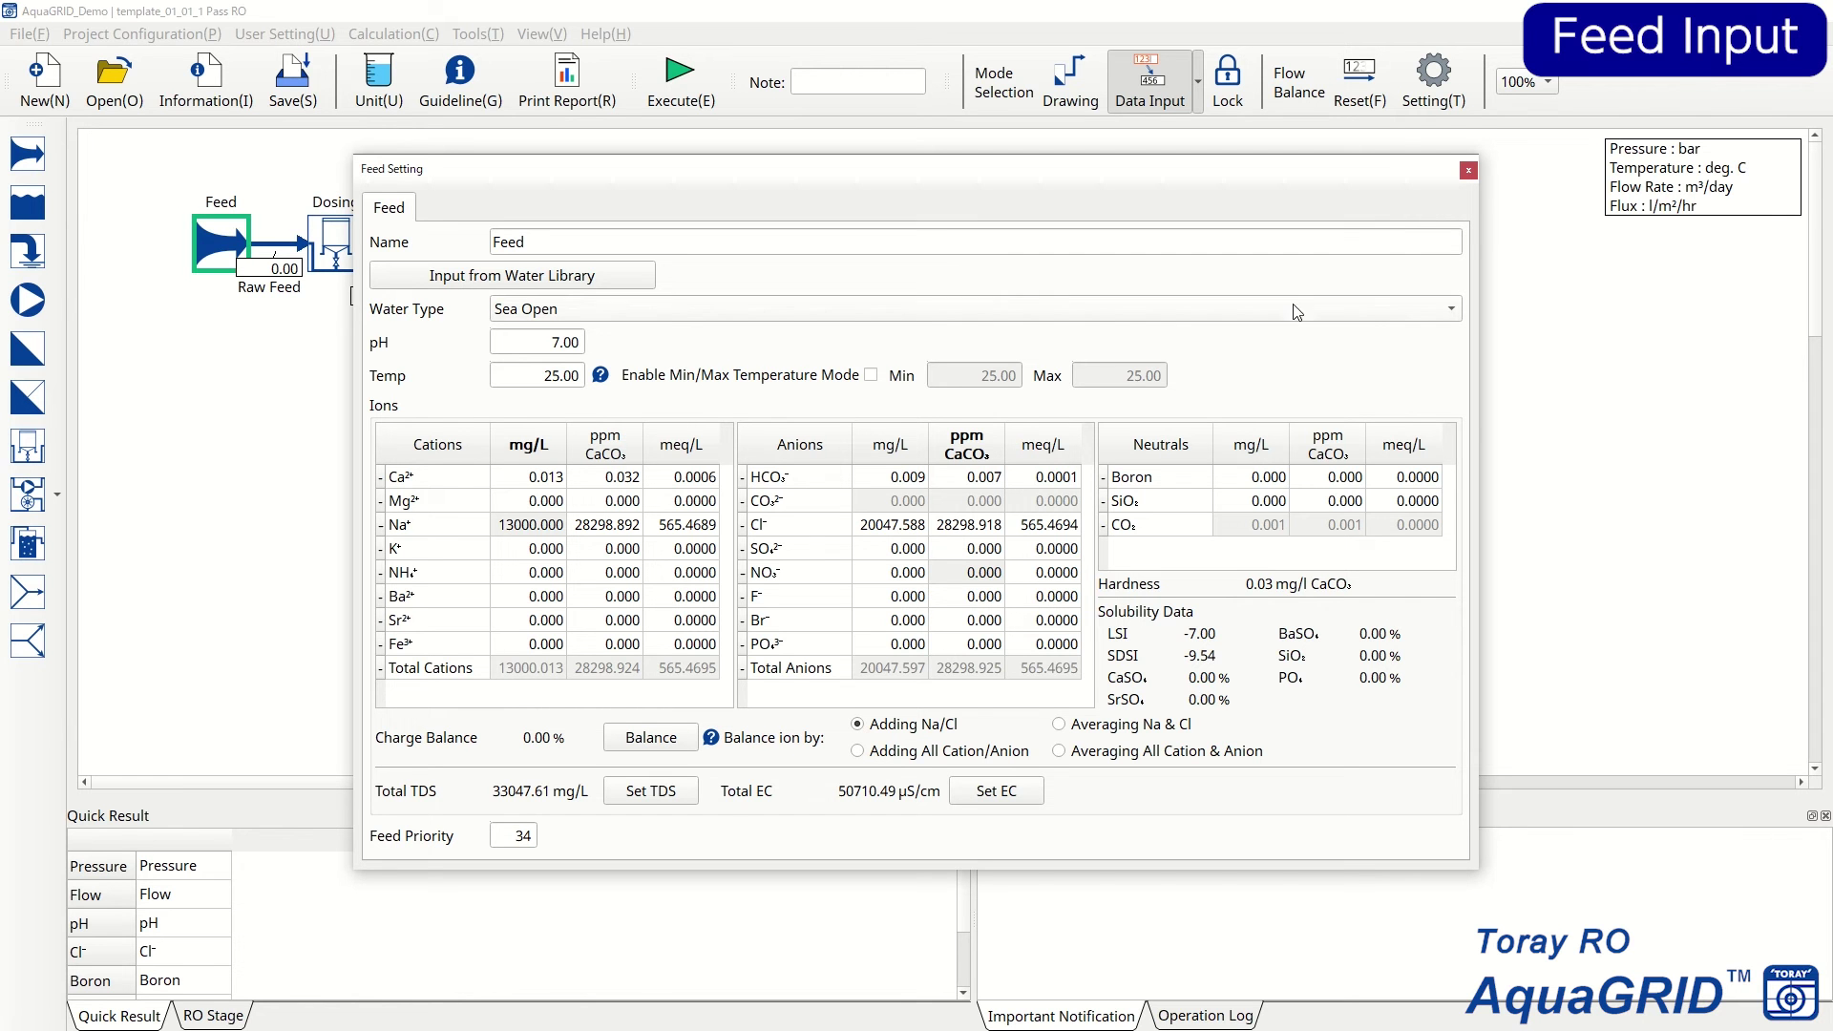
pyautogui.click(1468, 172)
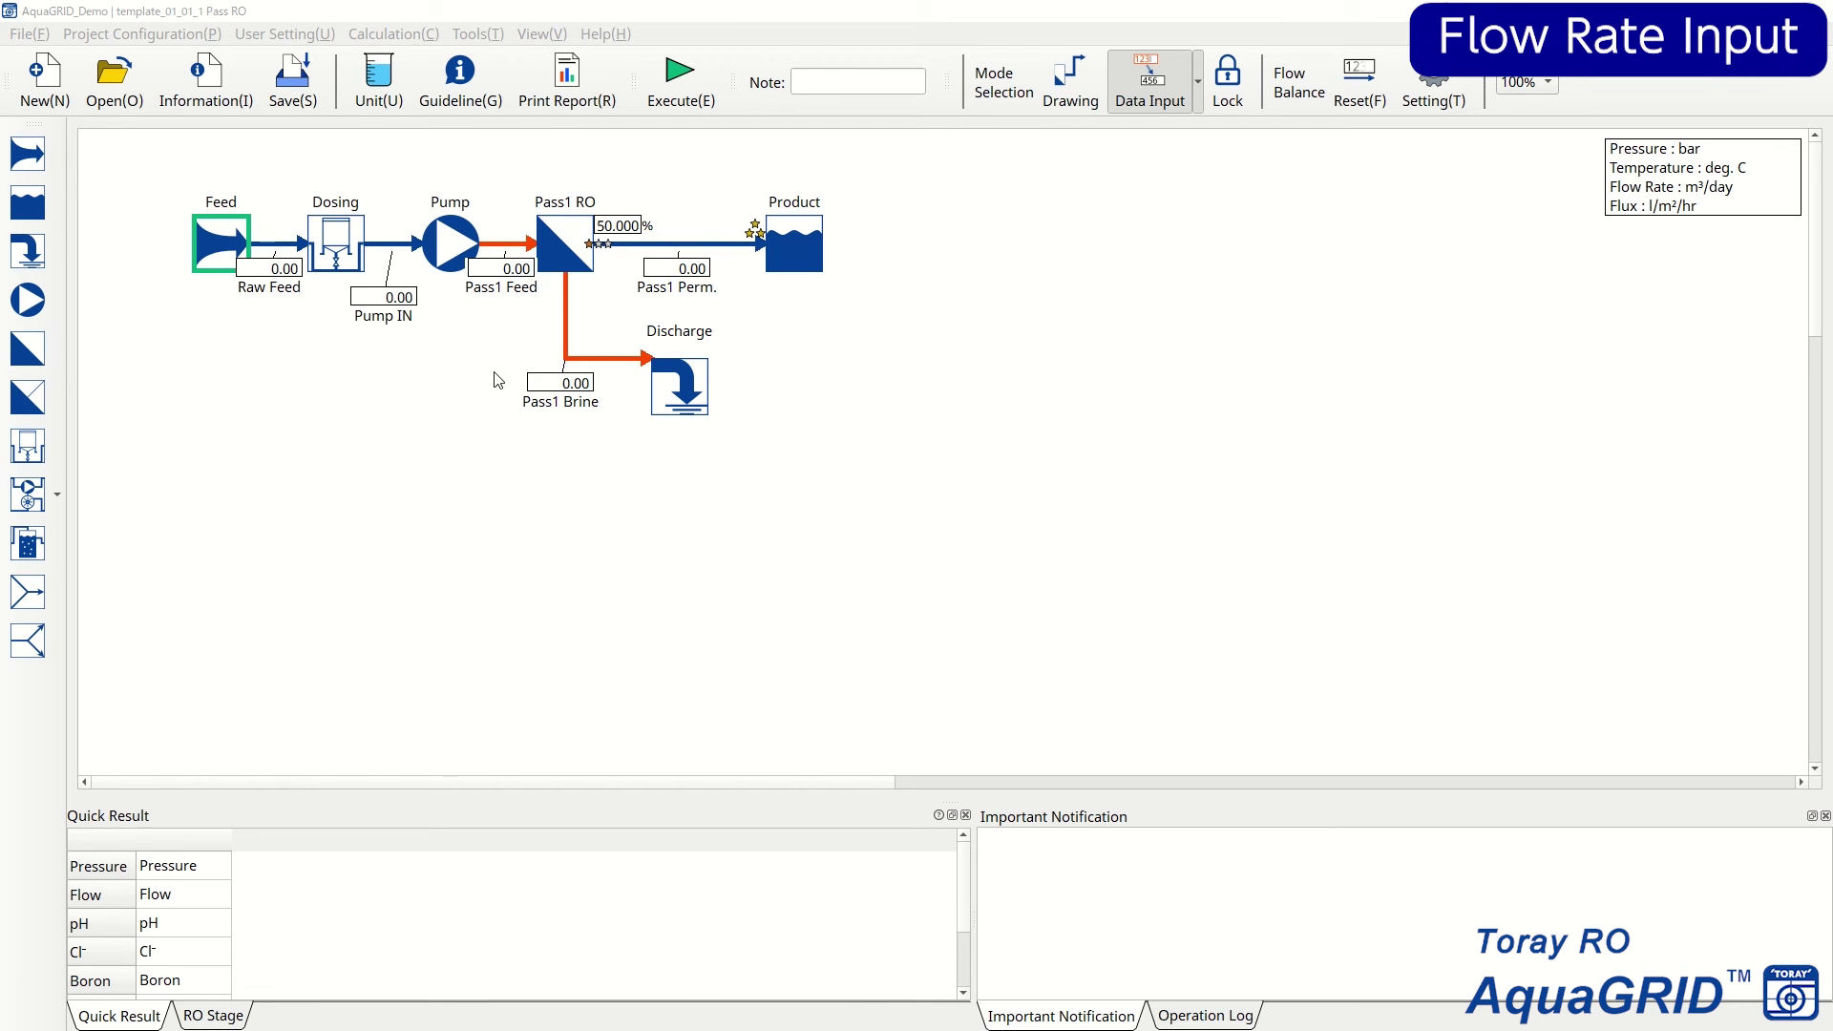
# - Set Pass1 permeate flow to 1000 m³/day and recovery to 40%
pyautogui.click(689, 268)
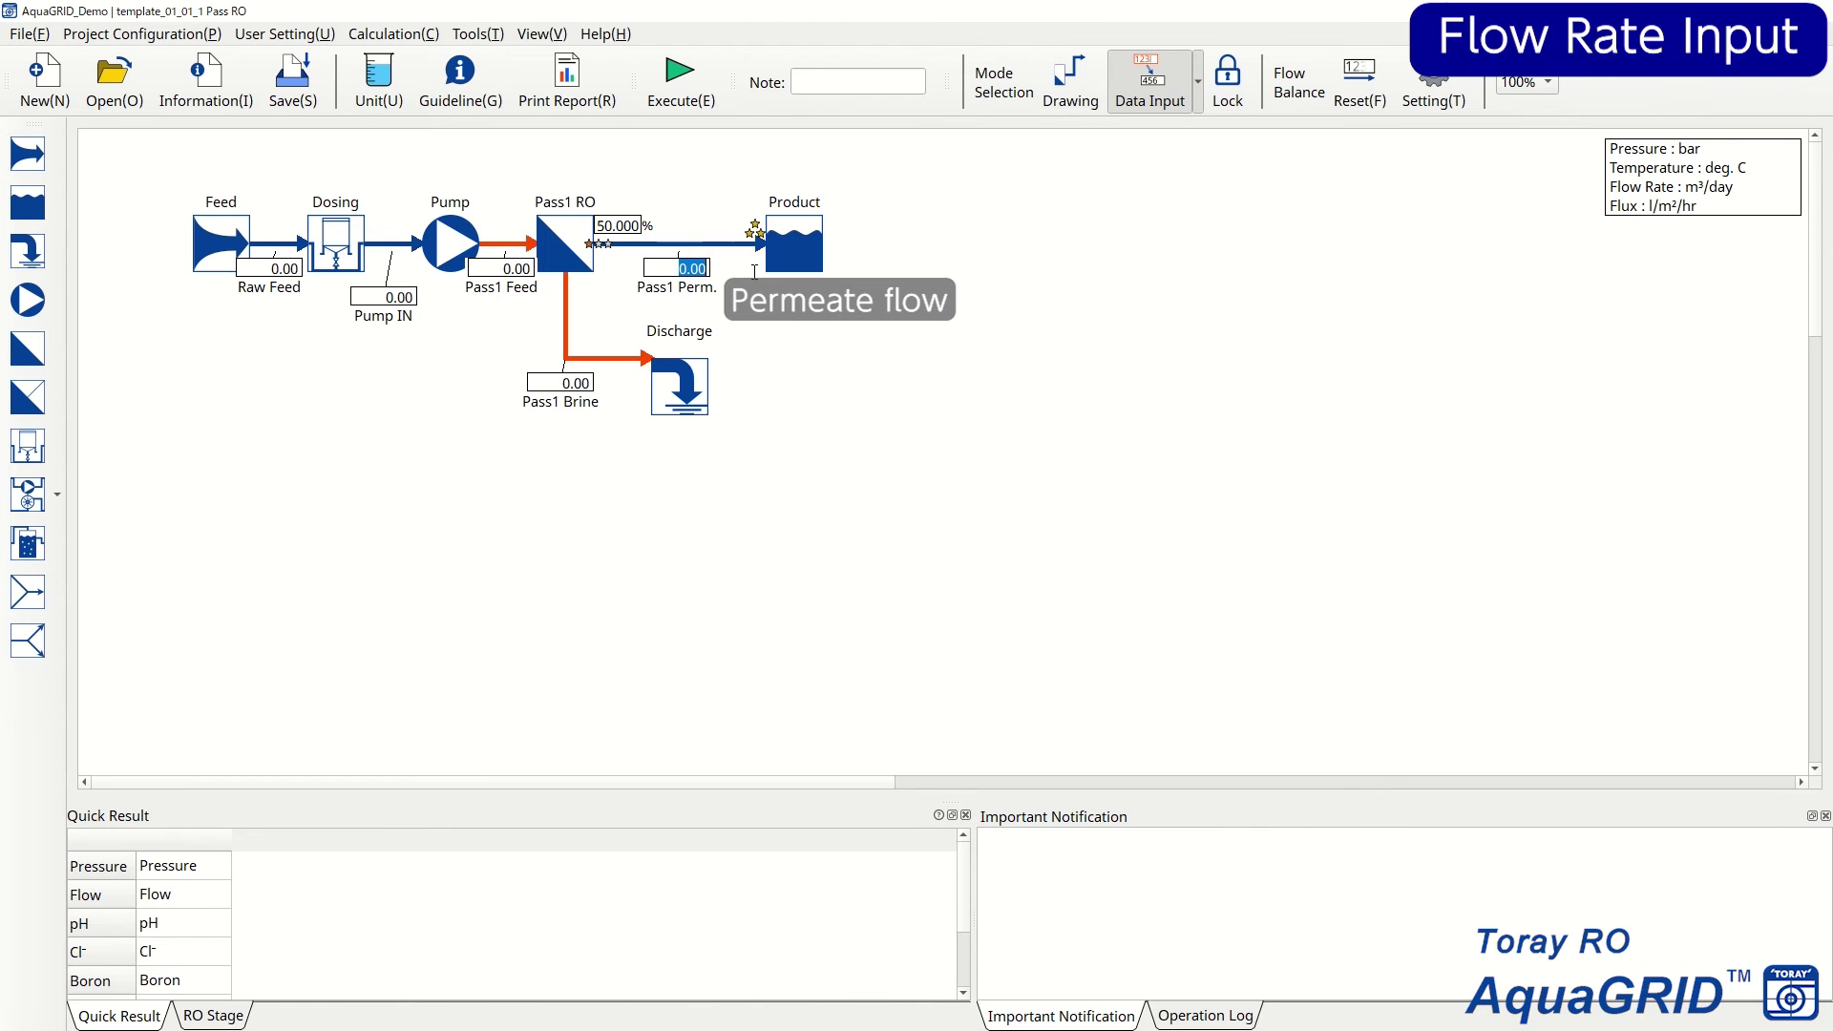
pyautogui.write('1000')
pyautogui.click(738, 354)
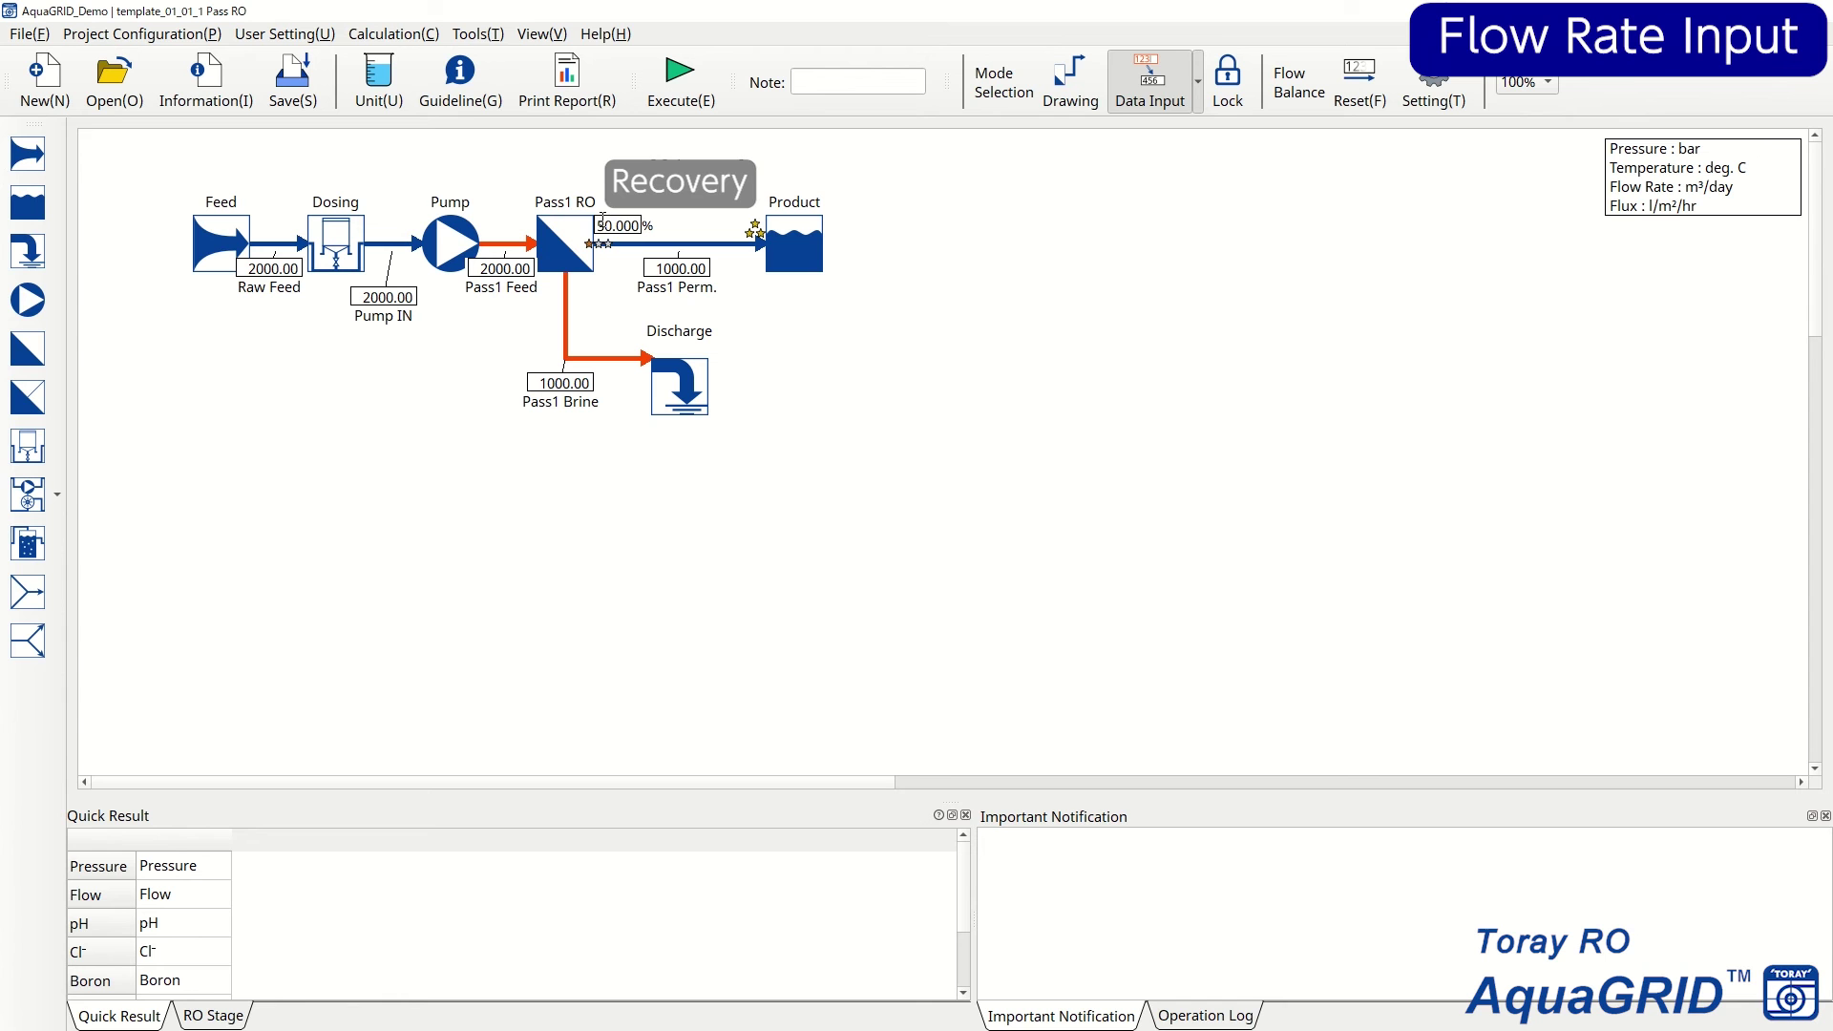
pyautogui.moveTo(602, 219); pyautogui.dragTo(666, 218)
pyautogui.write('40')
pyautogui.click(709, 200)
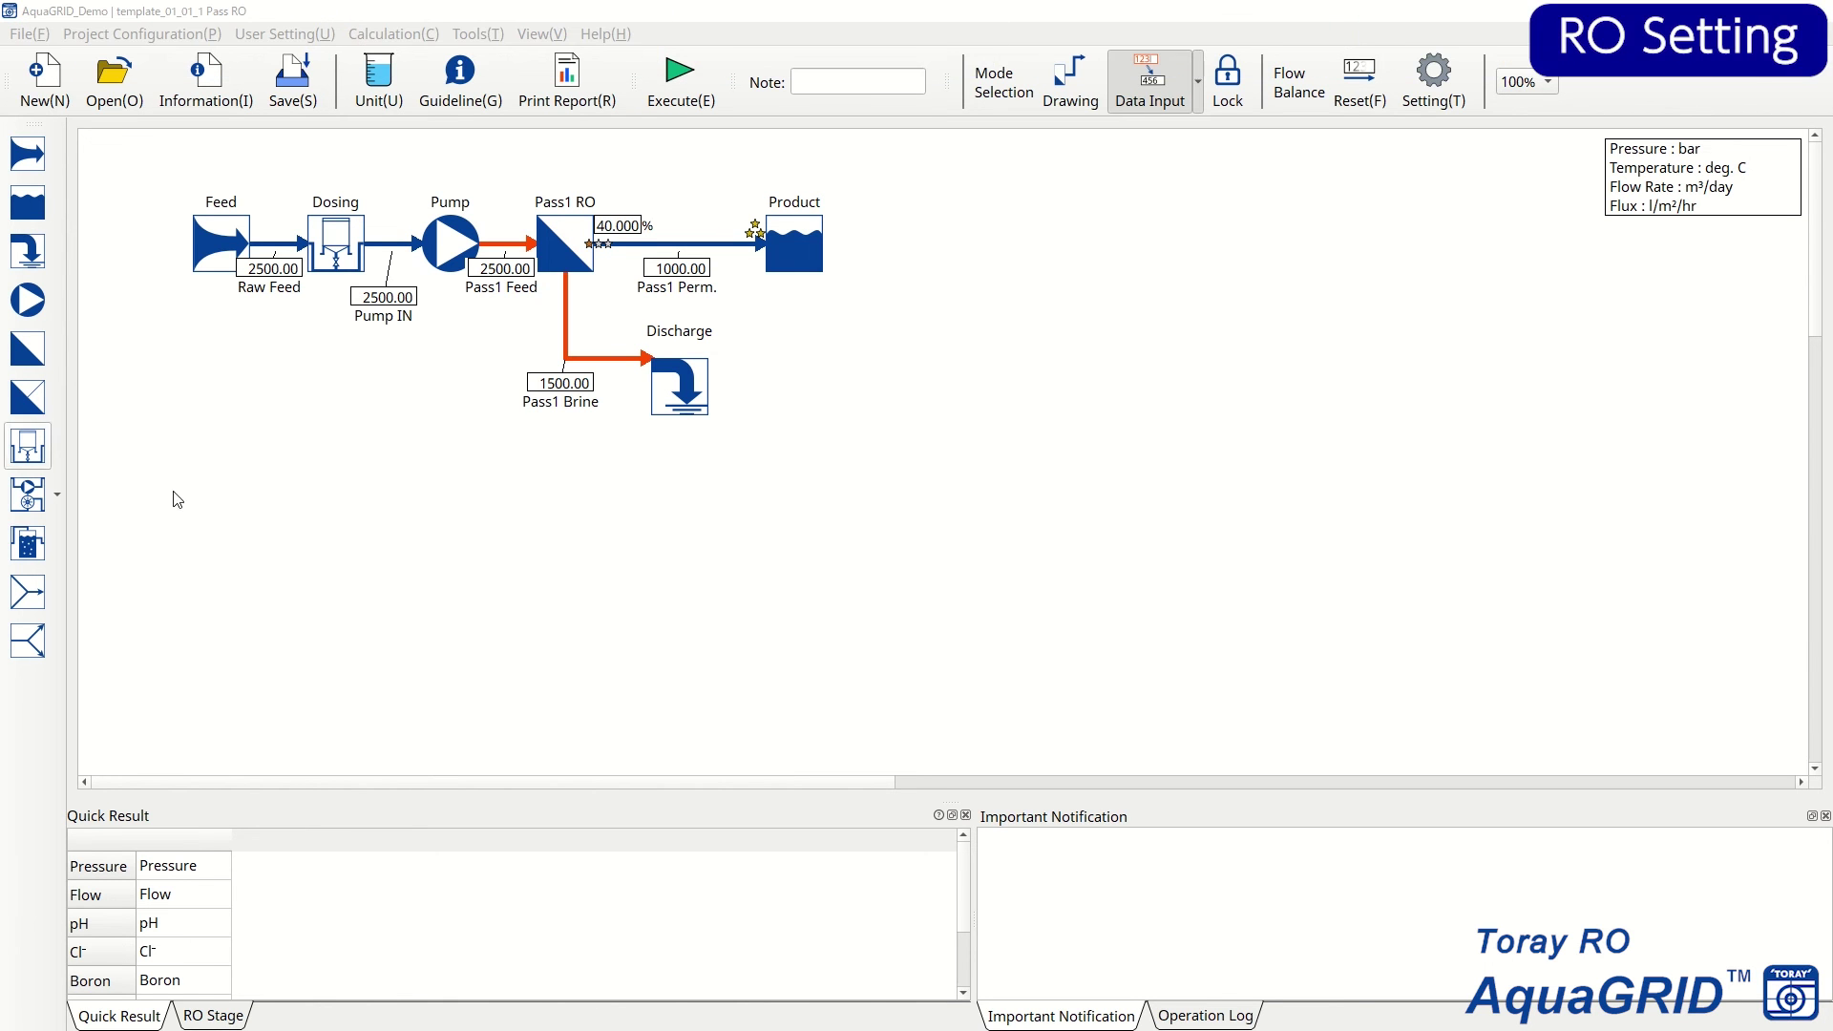
# - Auto-design the Pass1 RO stage and confirm the resulting TM820M-400 configuration
pyautogui.doubleClick(560, 261)
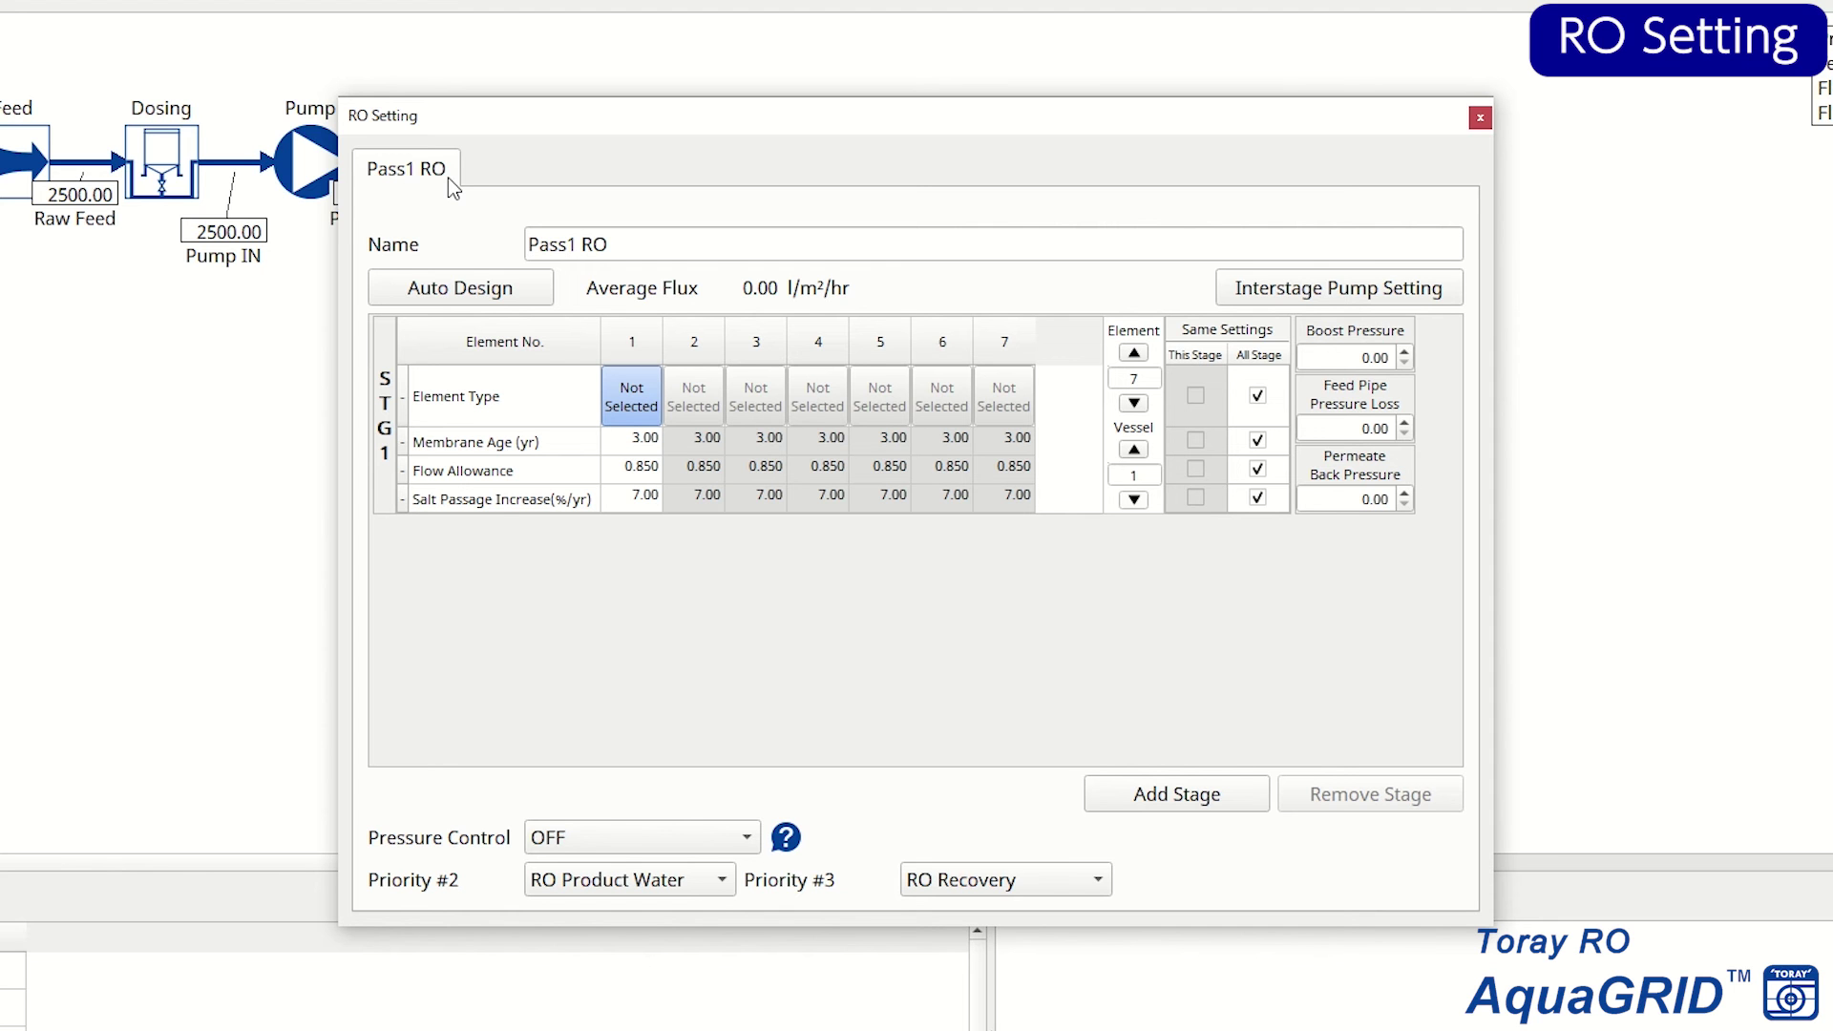
pyautogui.click(507, 296)
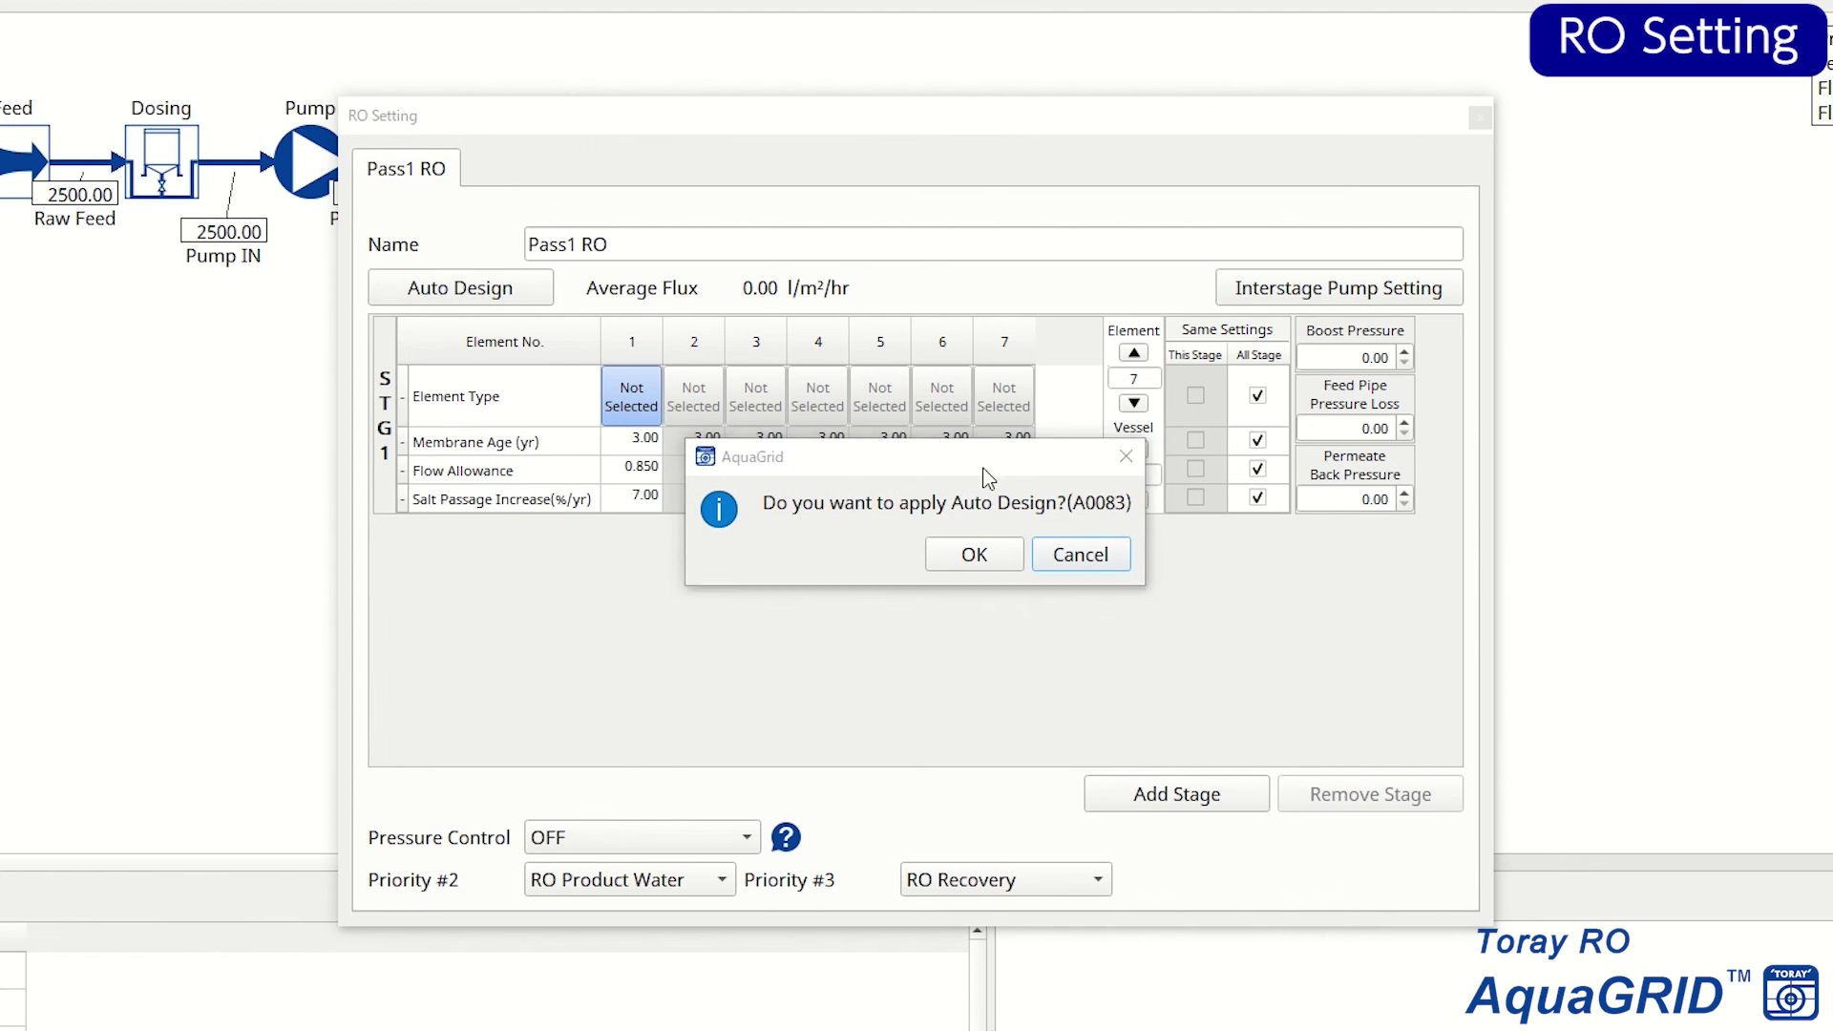
pyautogui.click(1002, 560)
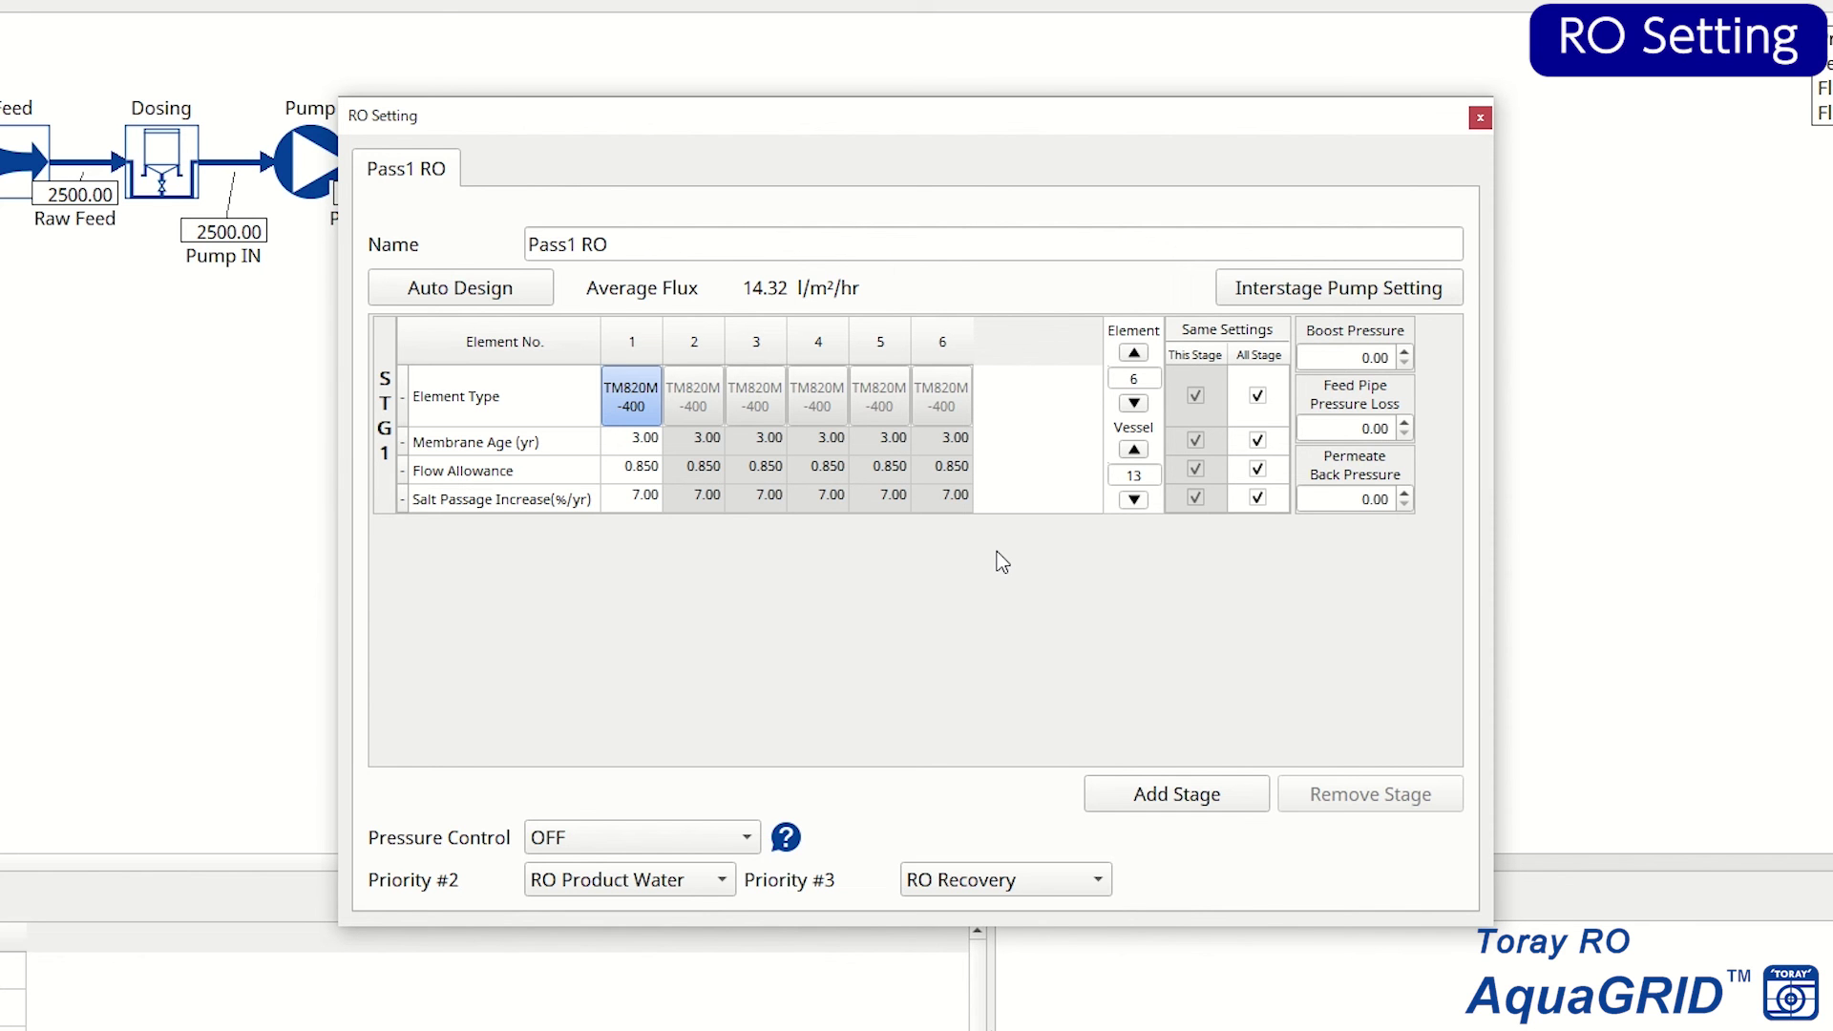
# - Try 7 elements, 14 vessels and 0.10 back pressure, reverting to 6, 13 and 0.00
pyautogui.click(1129, 353)
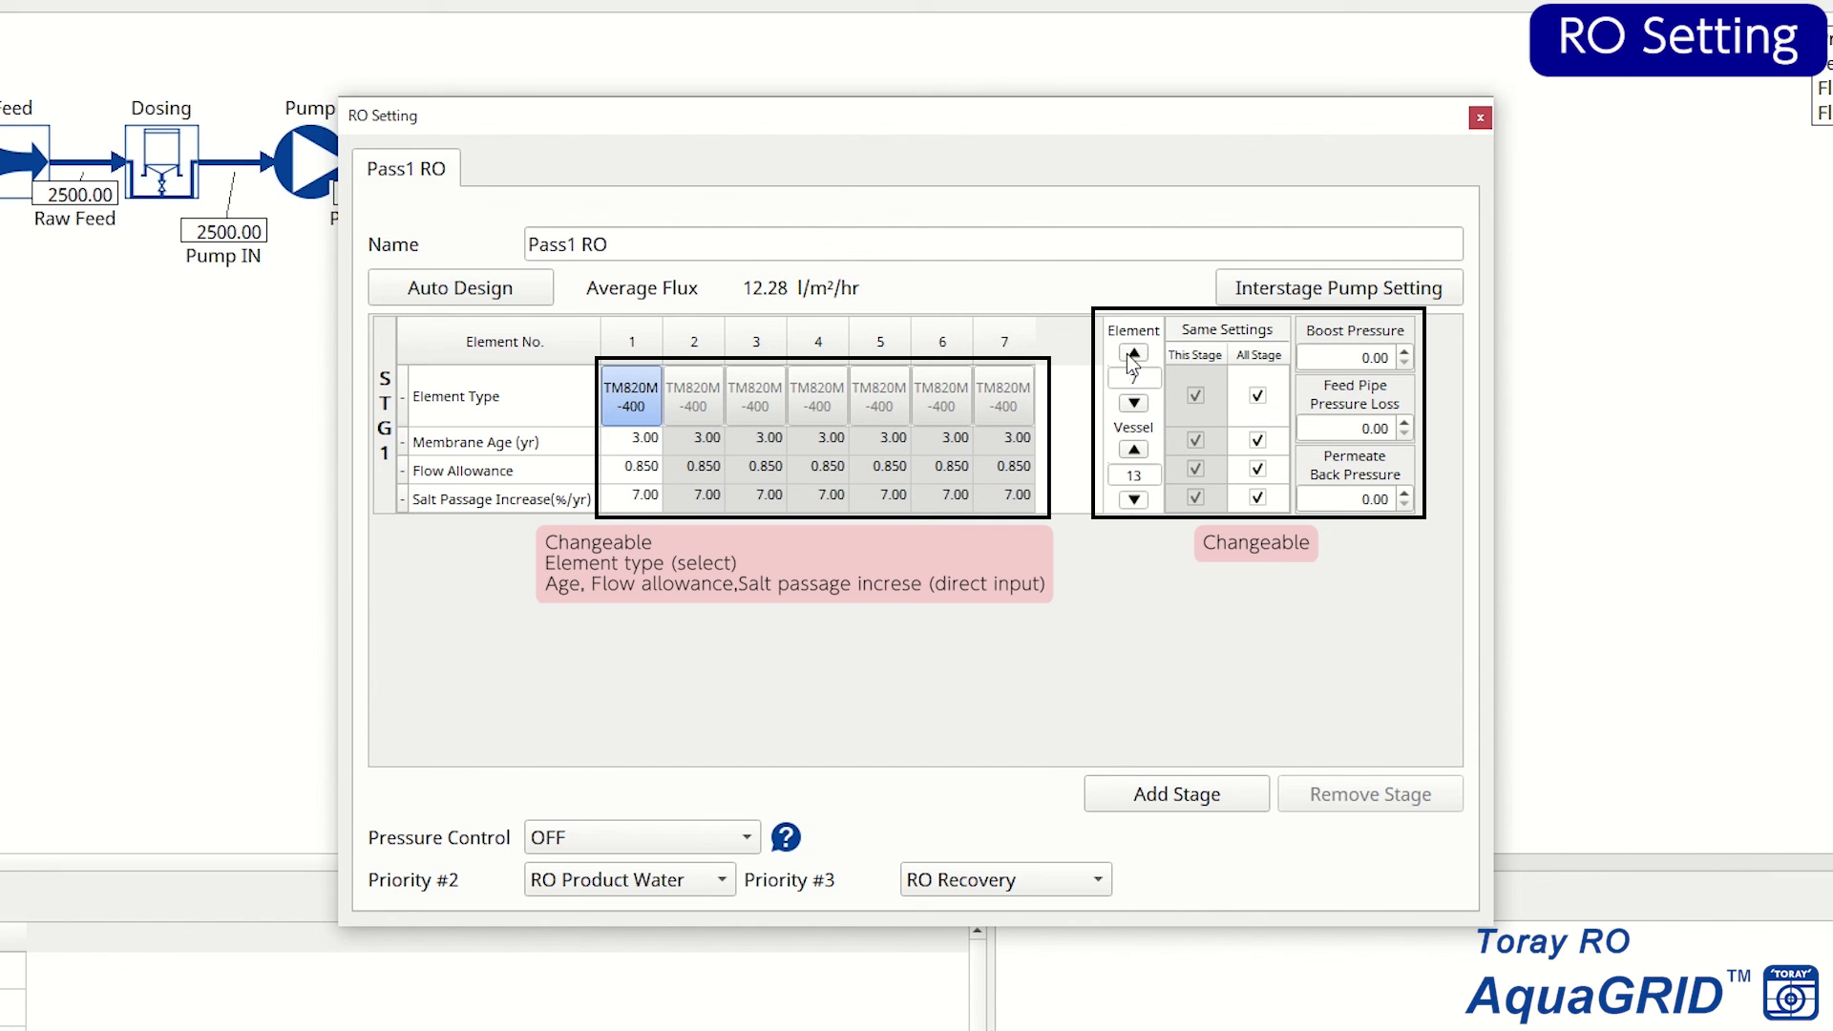
pyautogui.click(1134, 403)
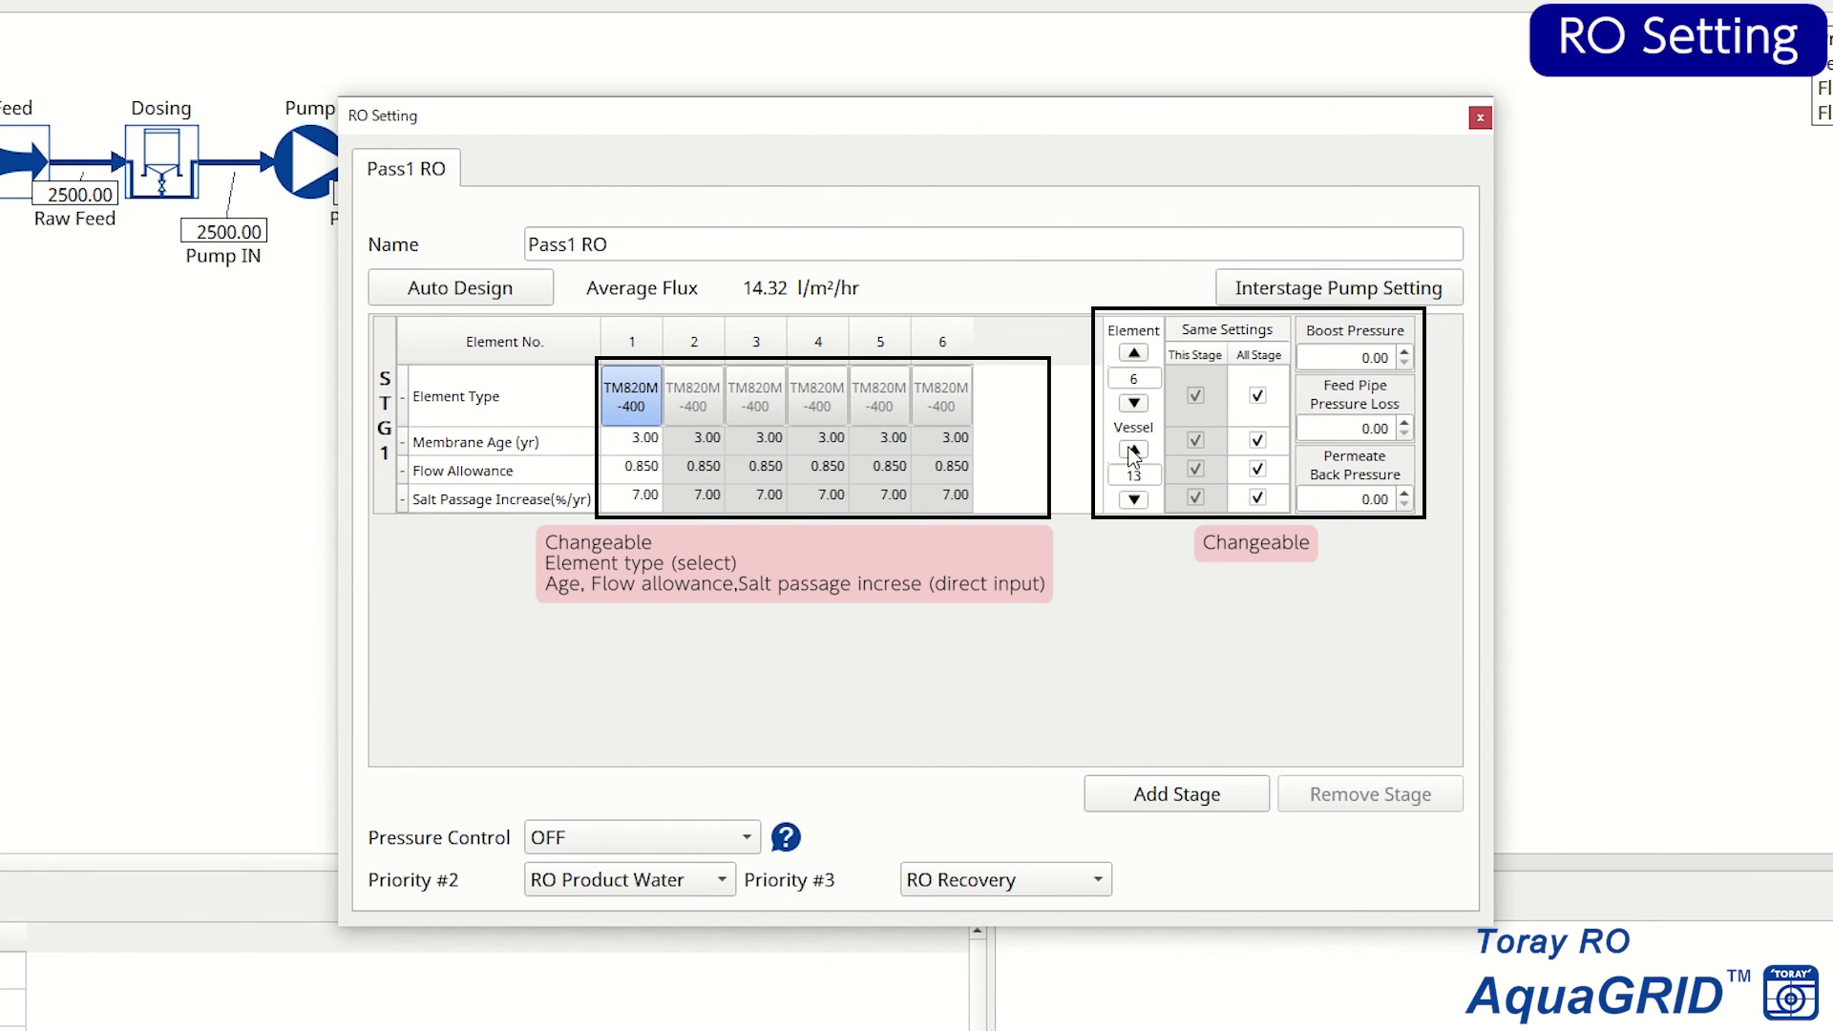
pyautogui.click(1133, 449)
pyautogui.click(1134, 500)
pyautogui.click(1404, 494)
pyautogui.click(1404, 505)
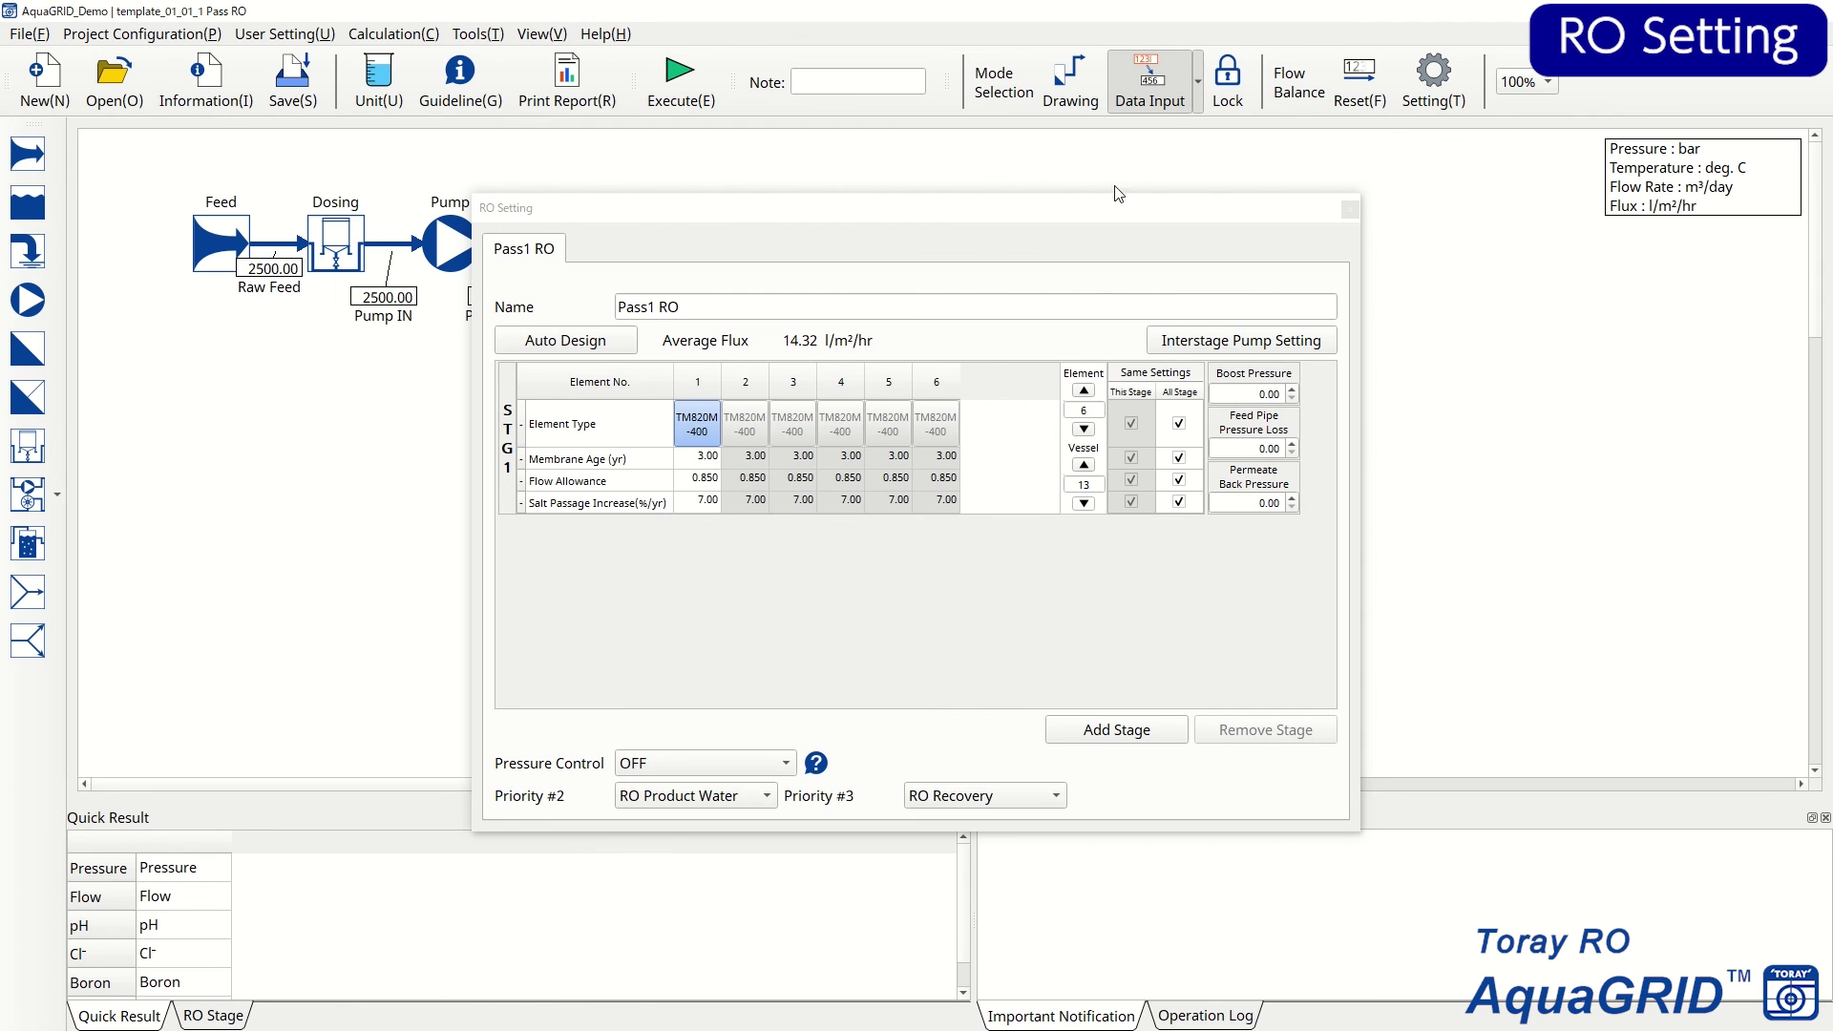
# - Close RO Setting, run the projection calculation, and enlarge the results panel
pyautogui.click(1348, 210)
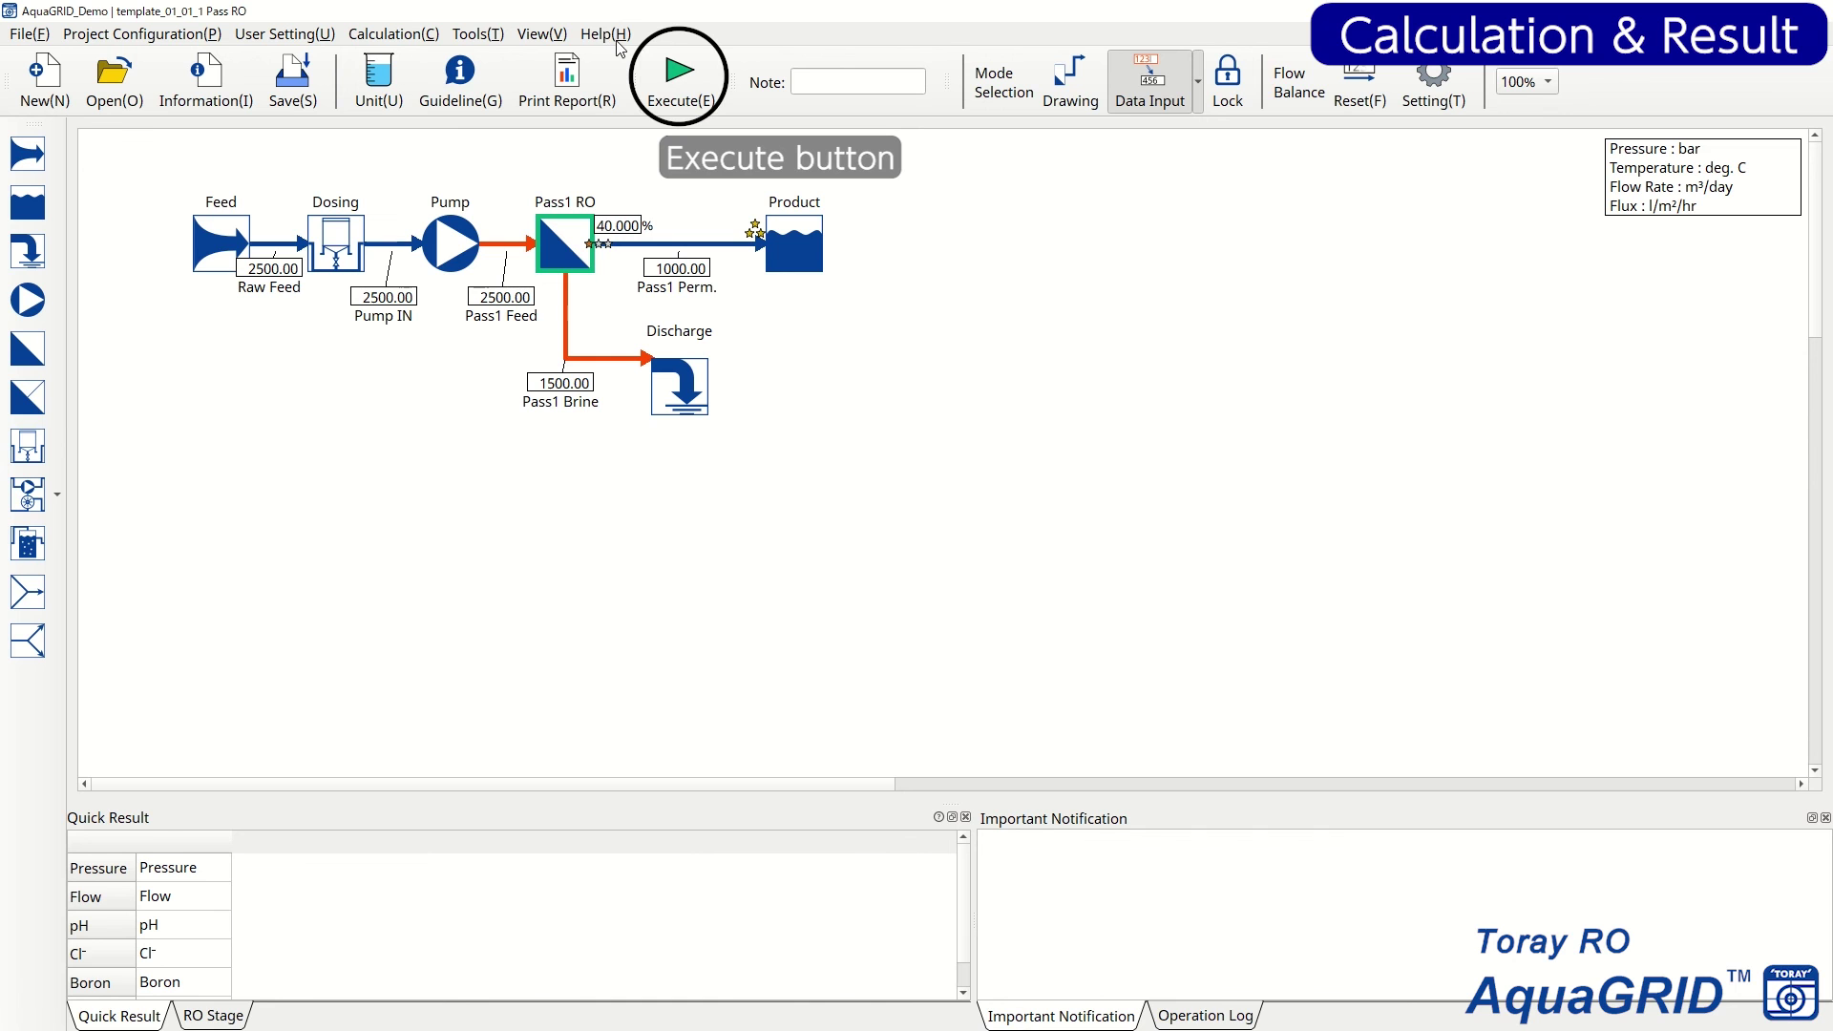
pyautogui.click(679, 81)
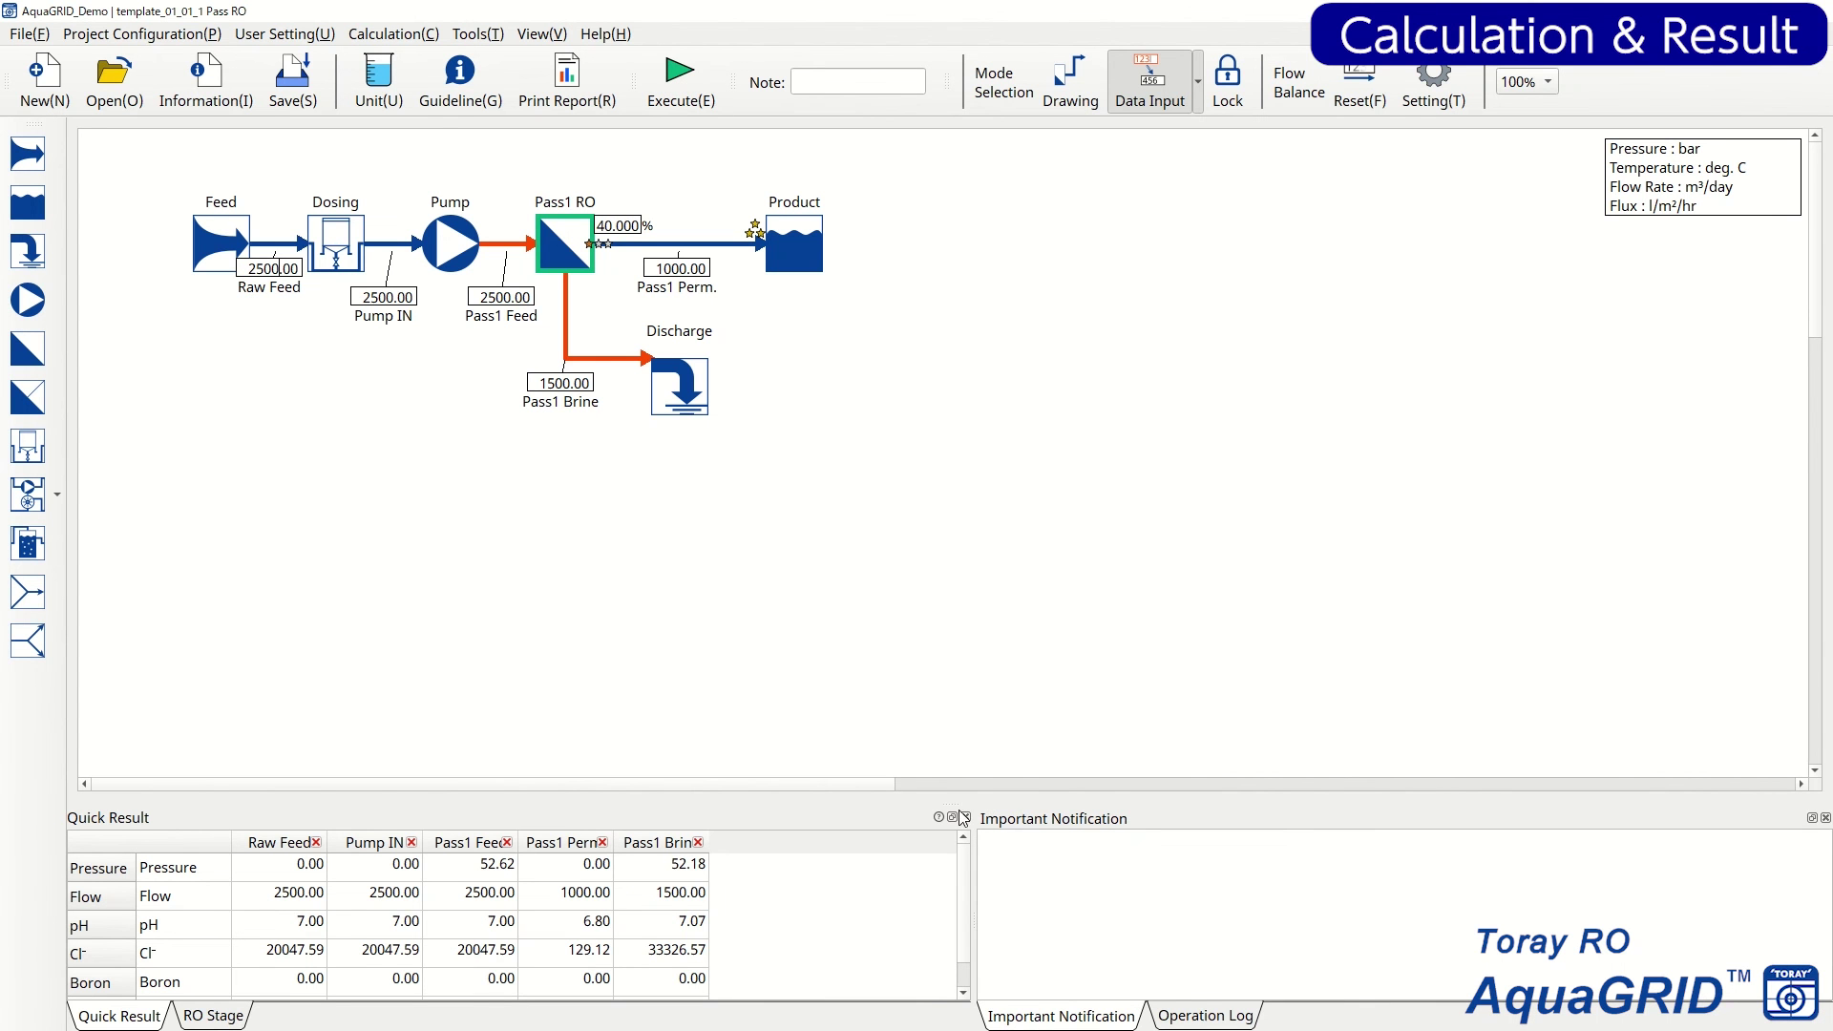
pyautogui.moveTo(958, 805); pyautogui.dragTo(964, 661)
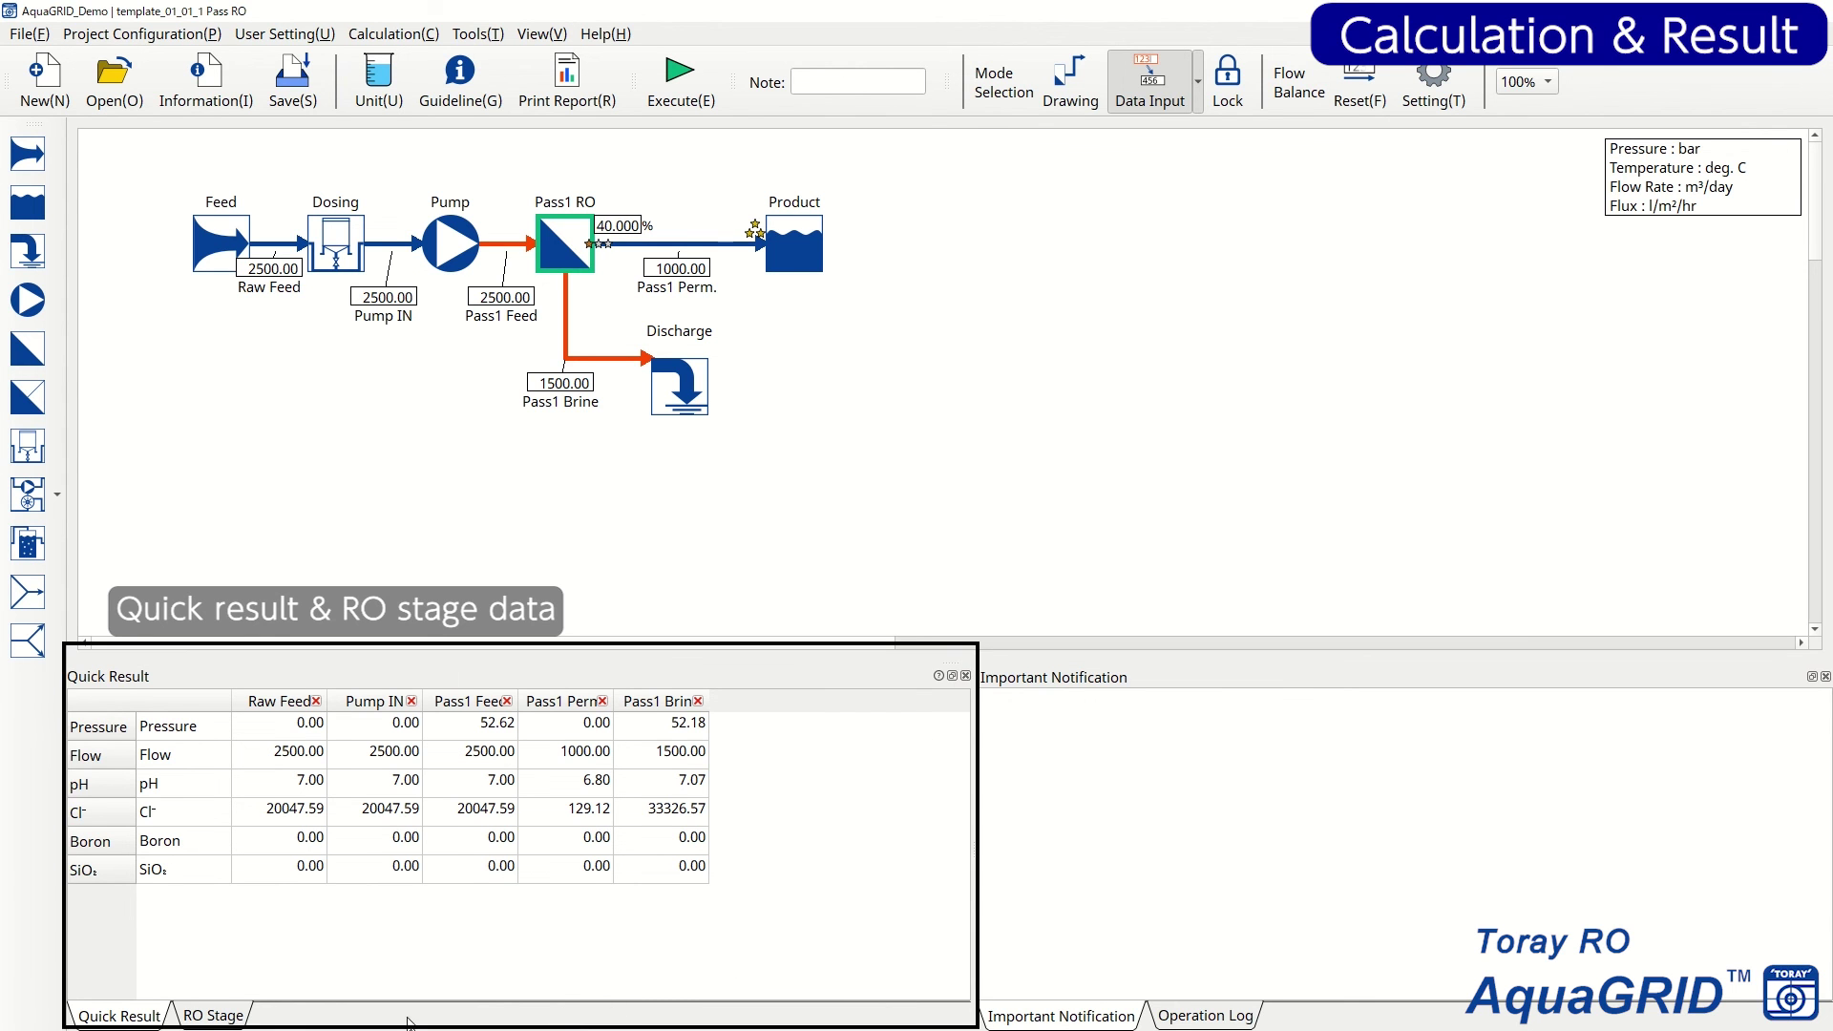
# - Review the RO Stage results, then remove and re-add the Pass1 Brine column in Quick Result
pyautogui.click(239, 1019)
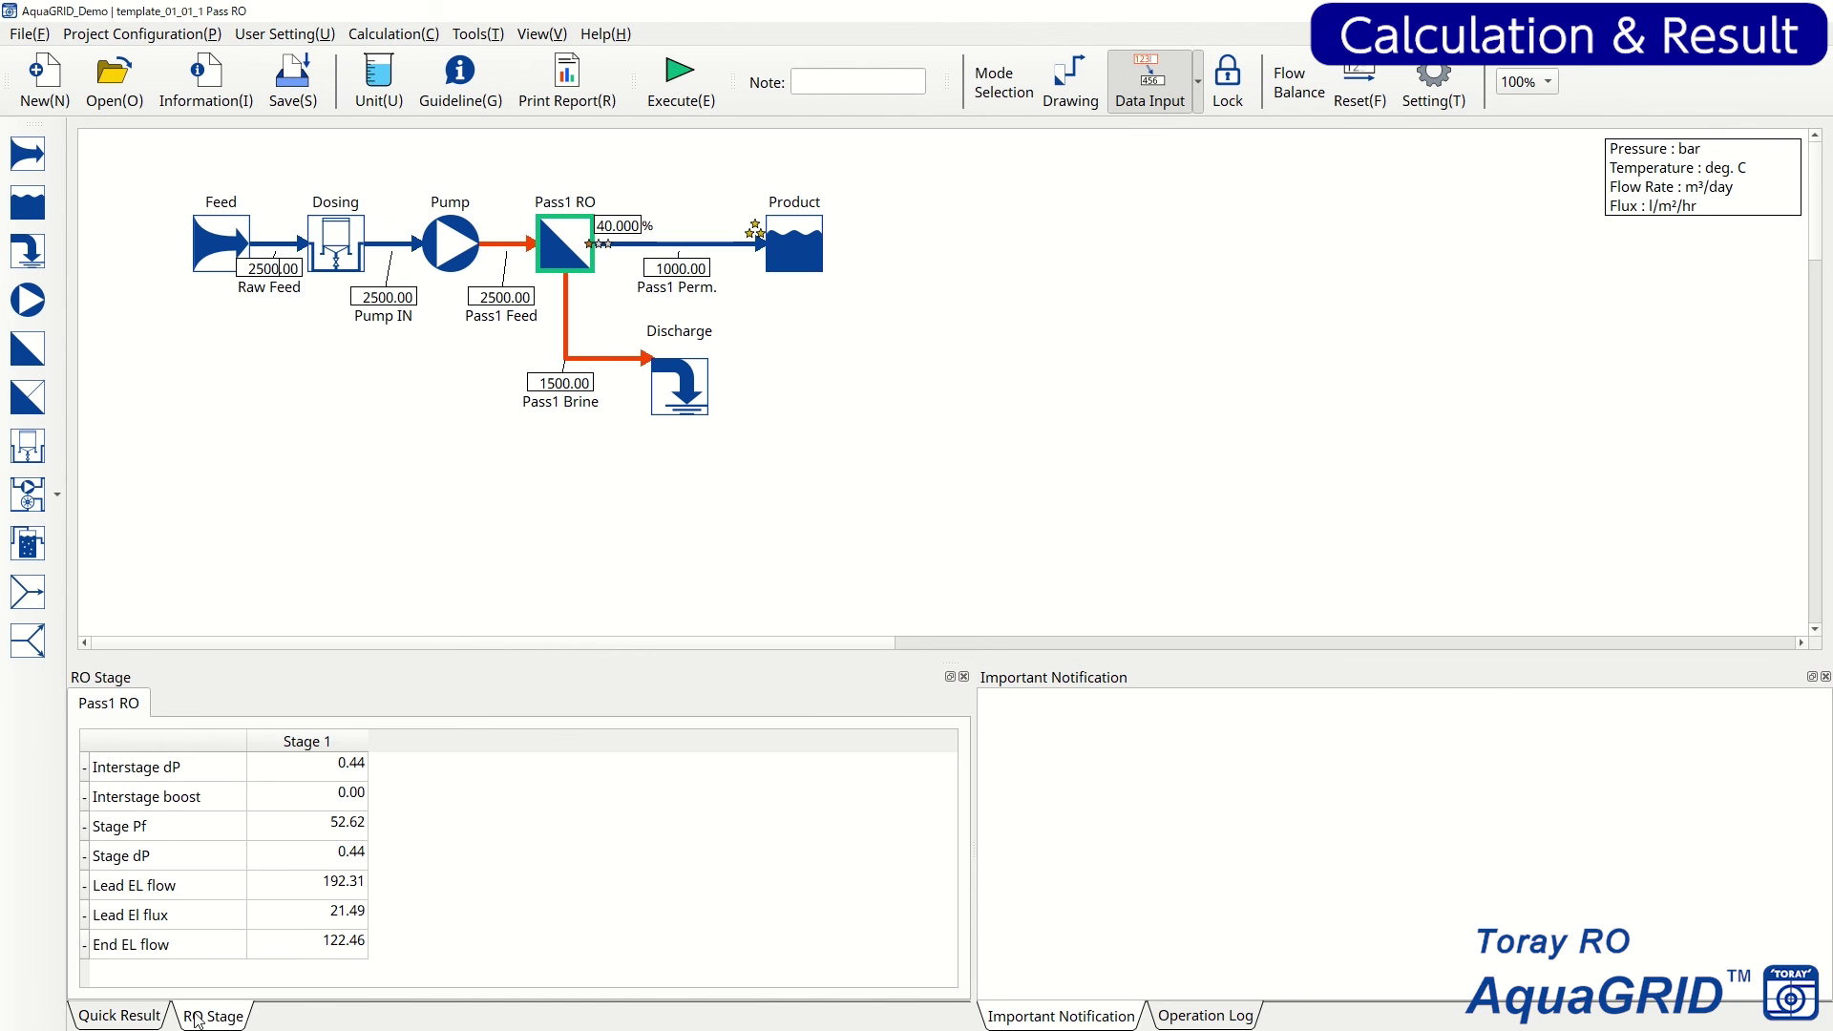
pyautogui.click(141, 1017)
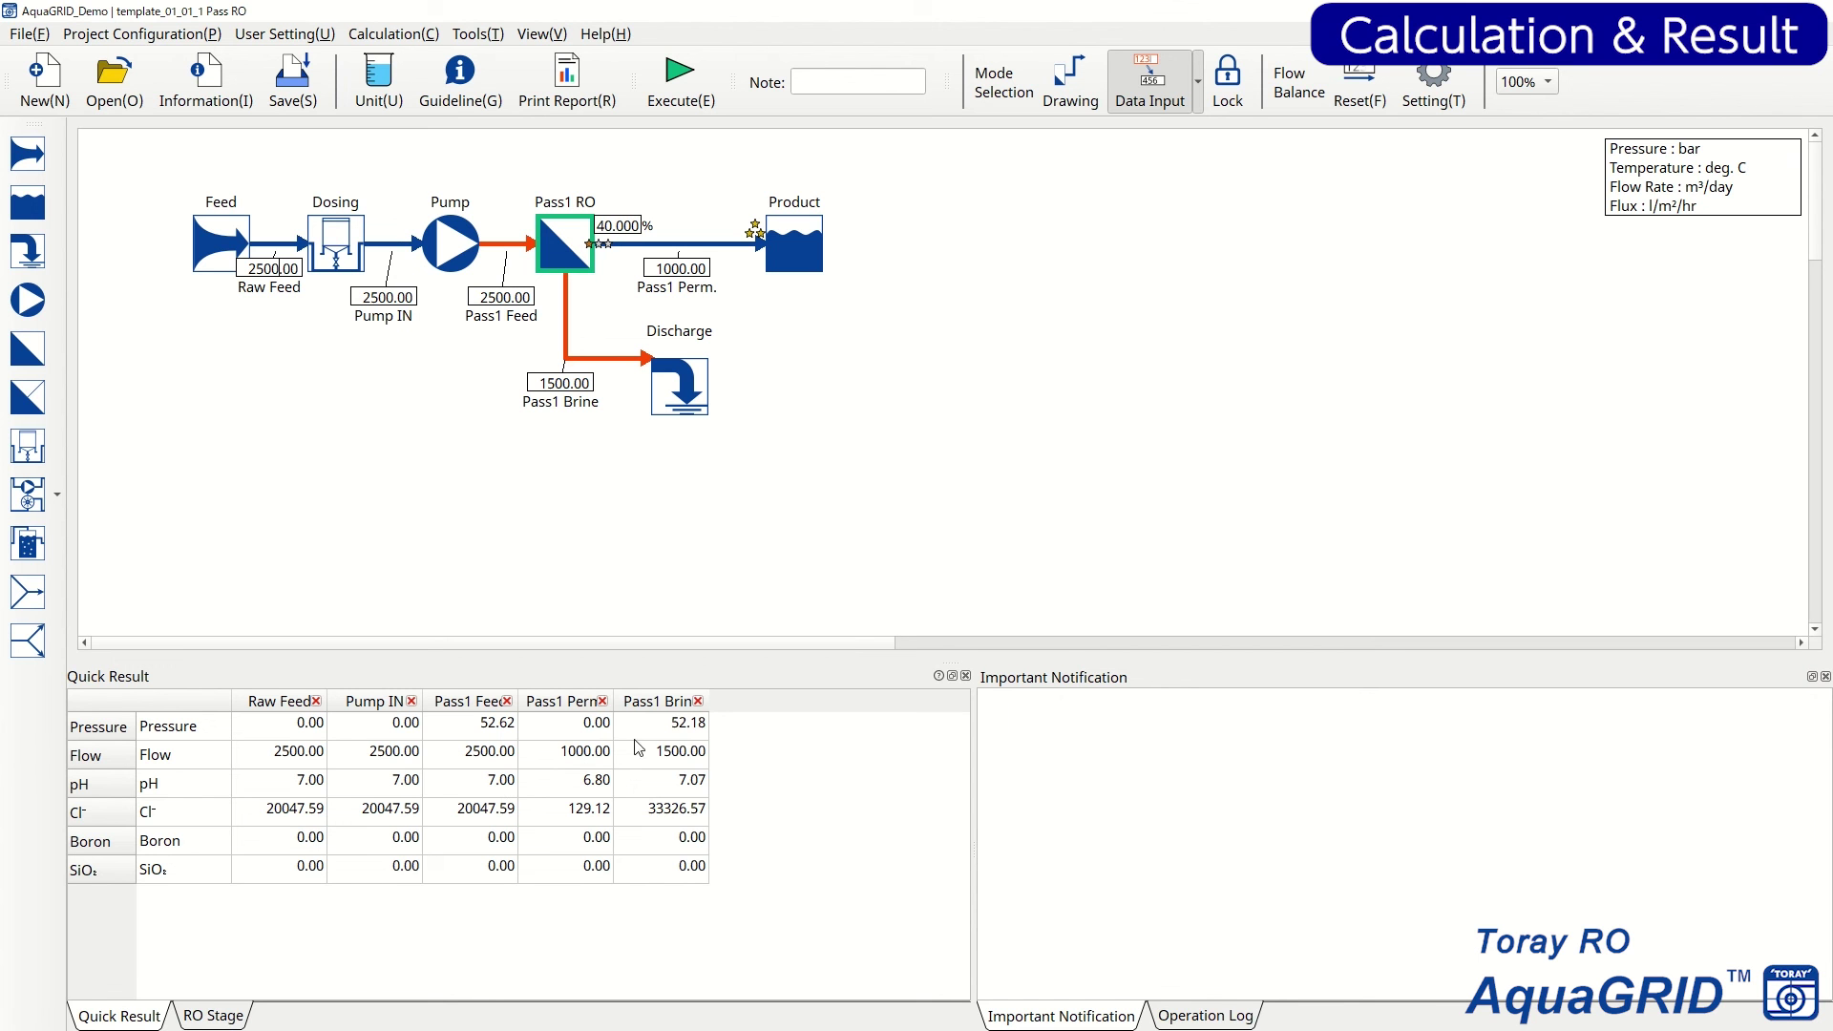
pyautogui.click(699, 701)
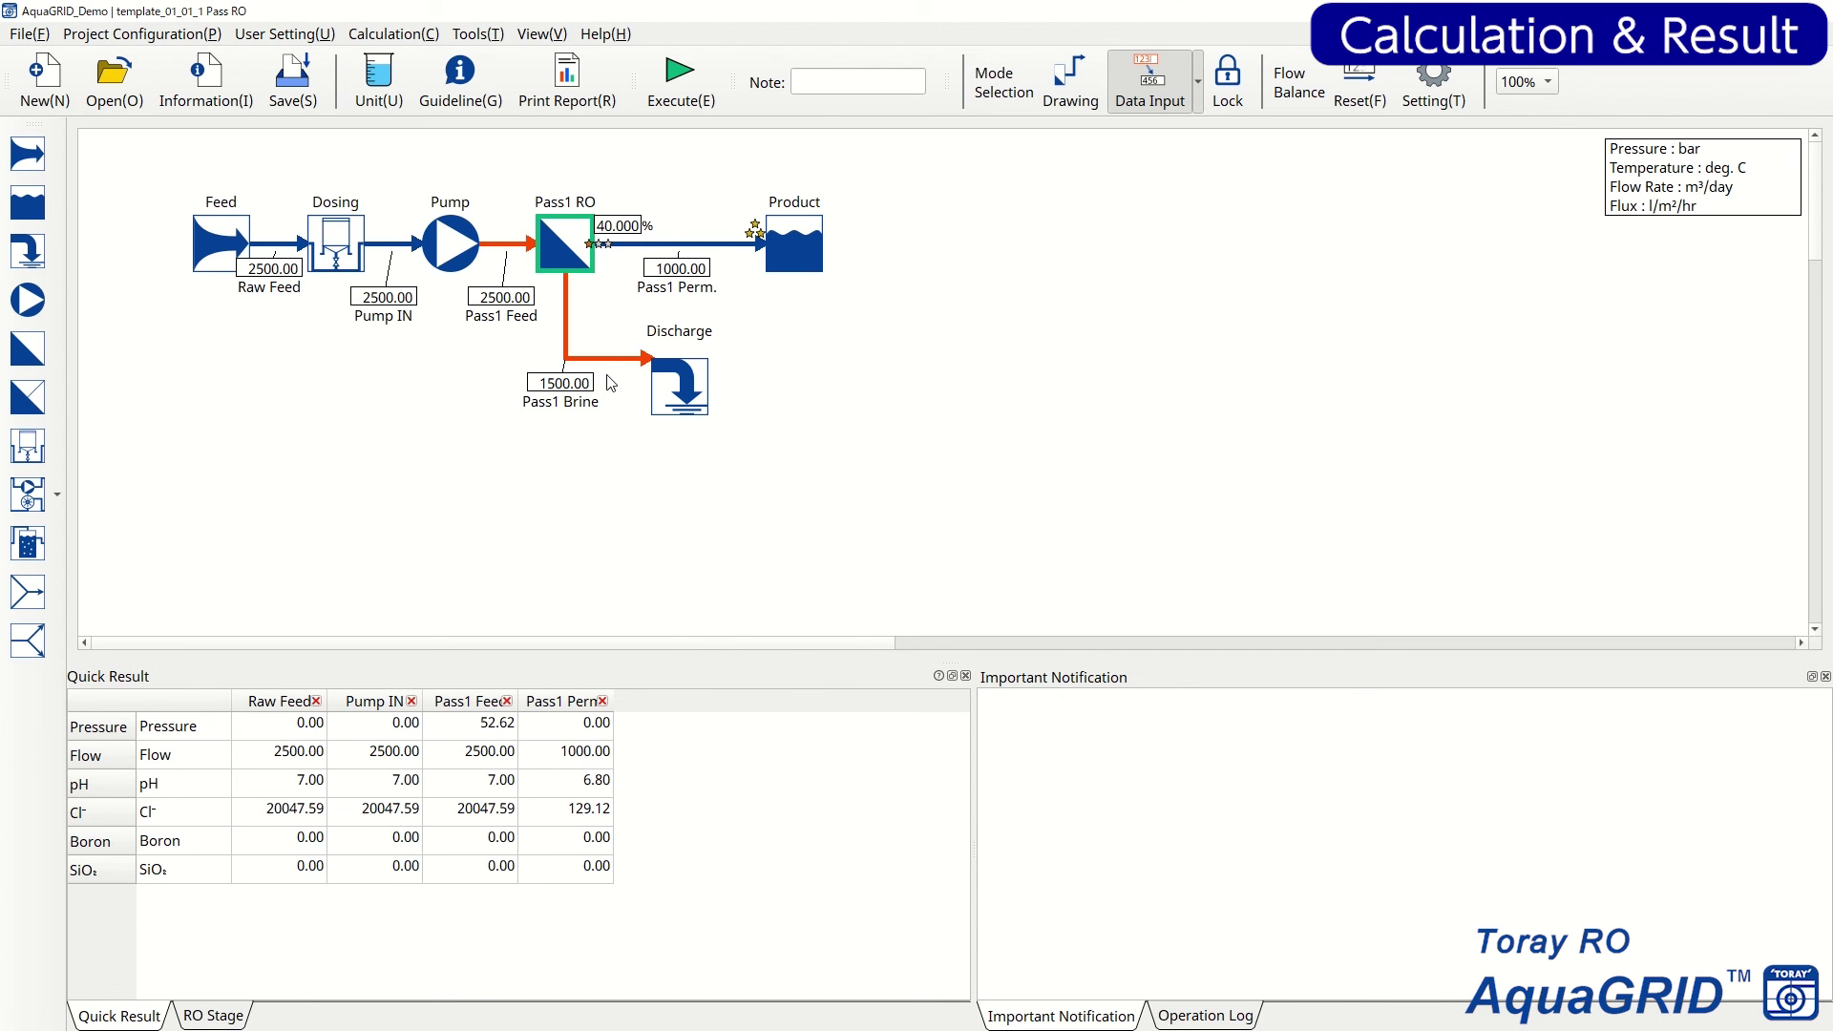
pyautogui.moveTo(607, 361); pyautogui.dragTo(654, 731)
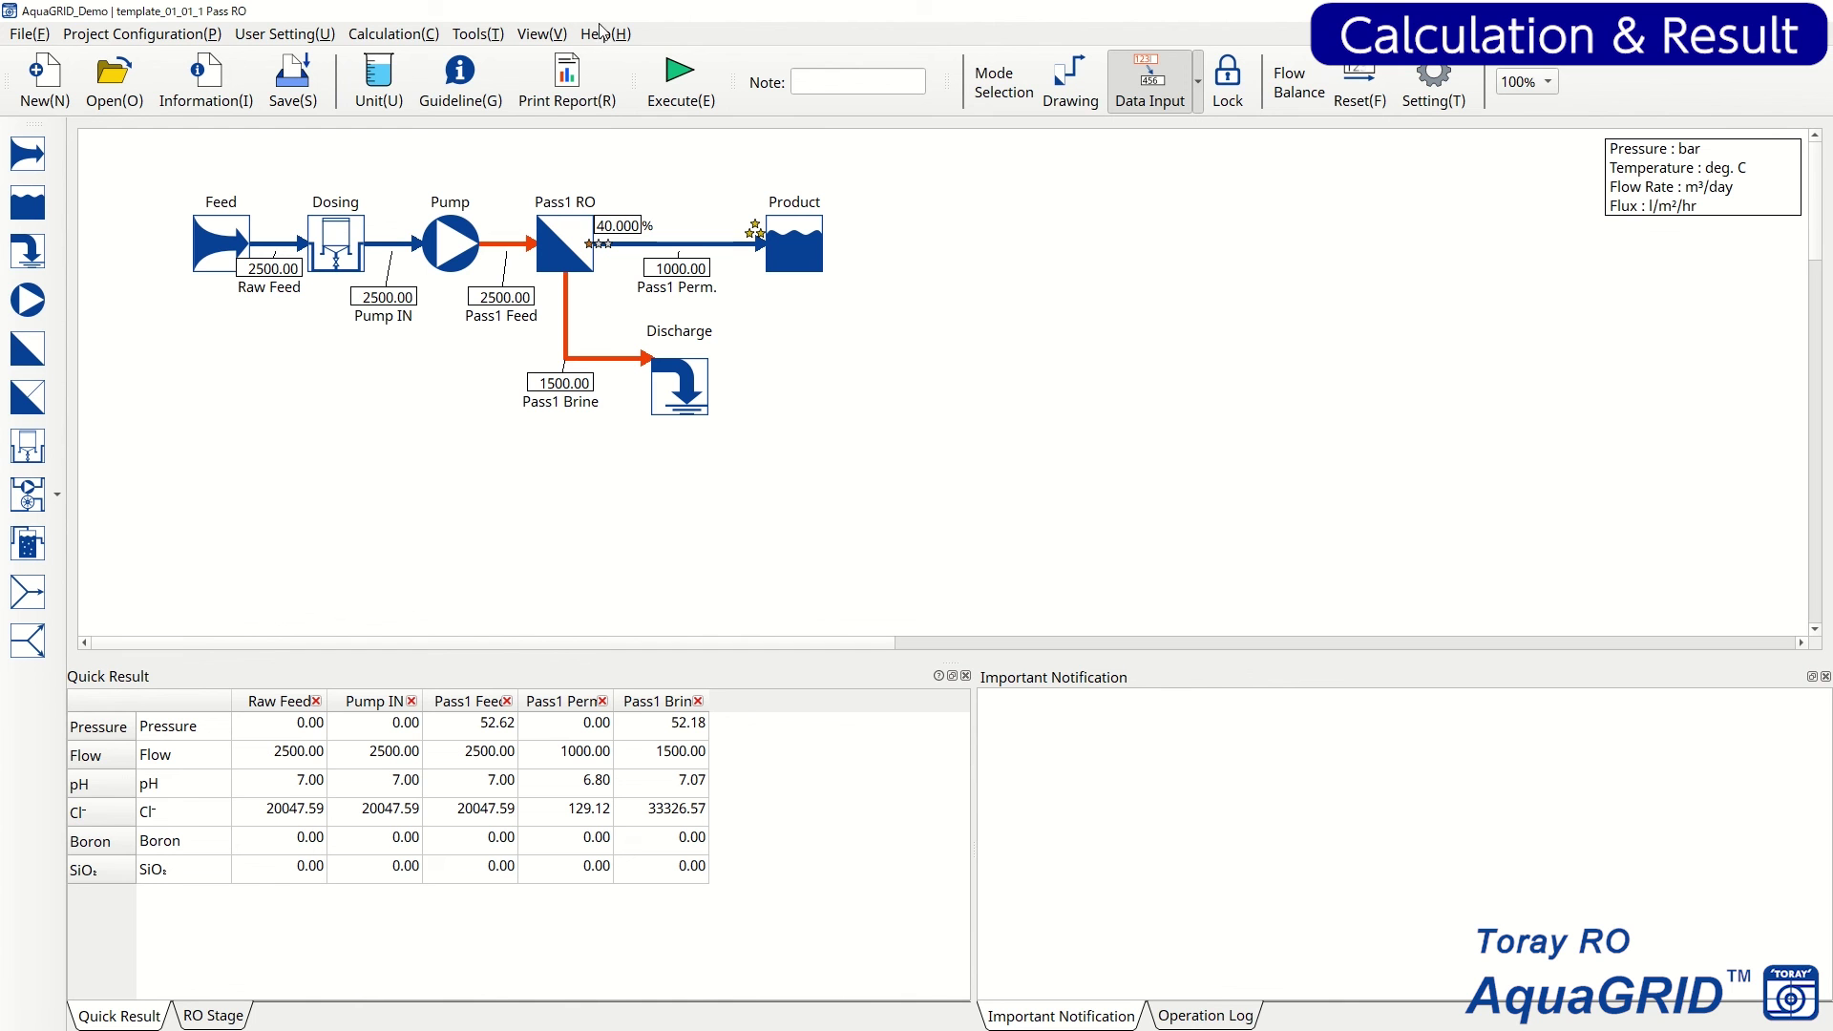
# - Add µS to the Quick Result parameters, then generate and close the System Overview Report PDF
pyautogui.click(422, 36)
pyautogui.click(437, 79)
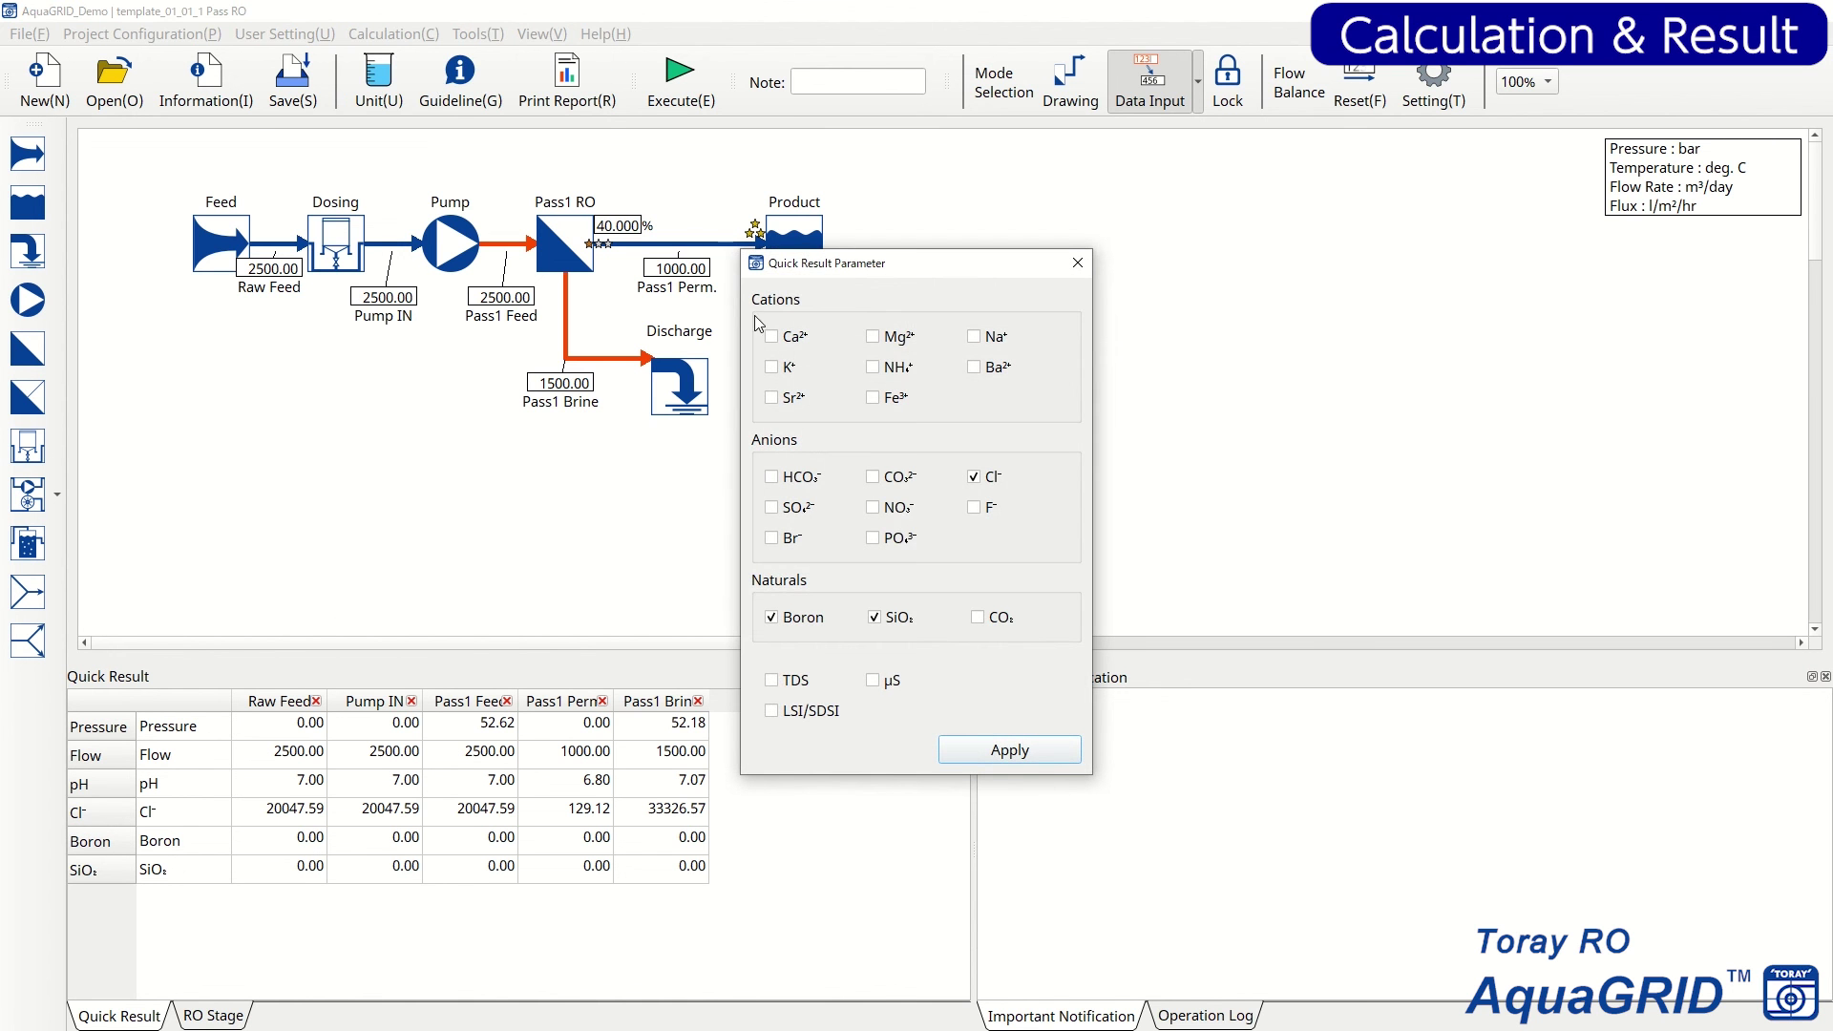
pyautogui.click(873, 679)
pyautogui.click(965, 755)
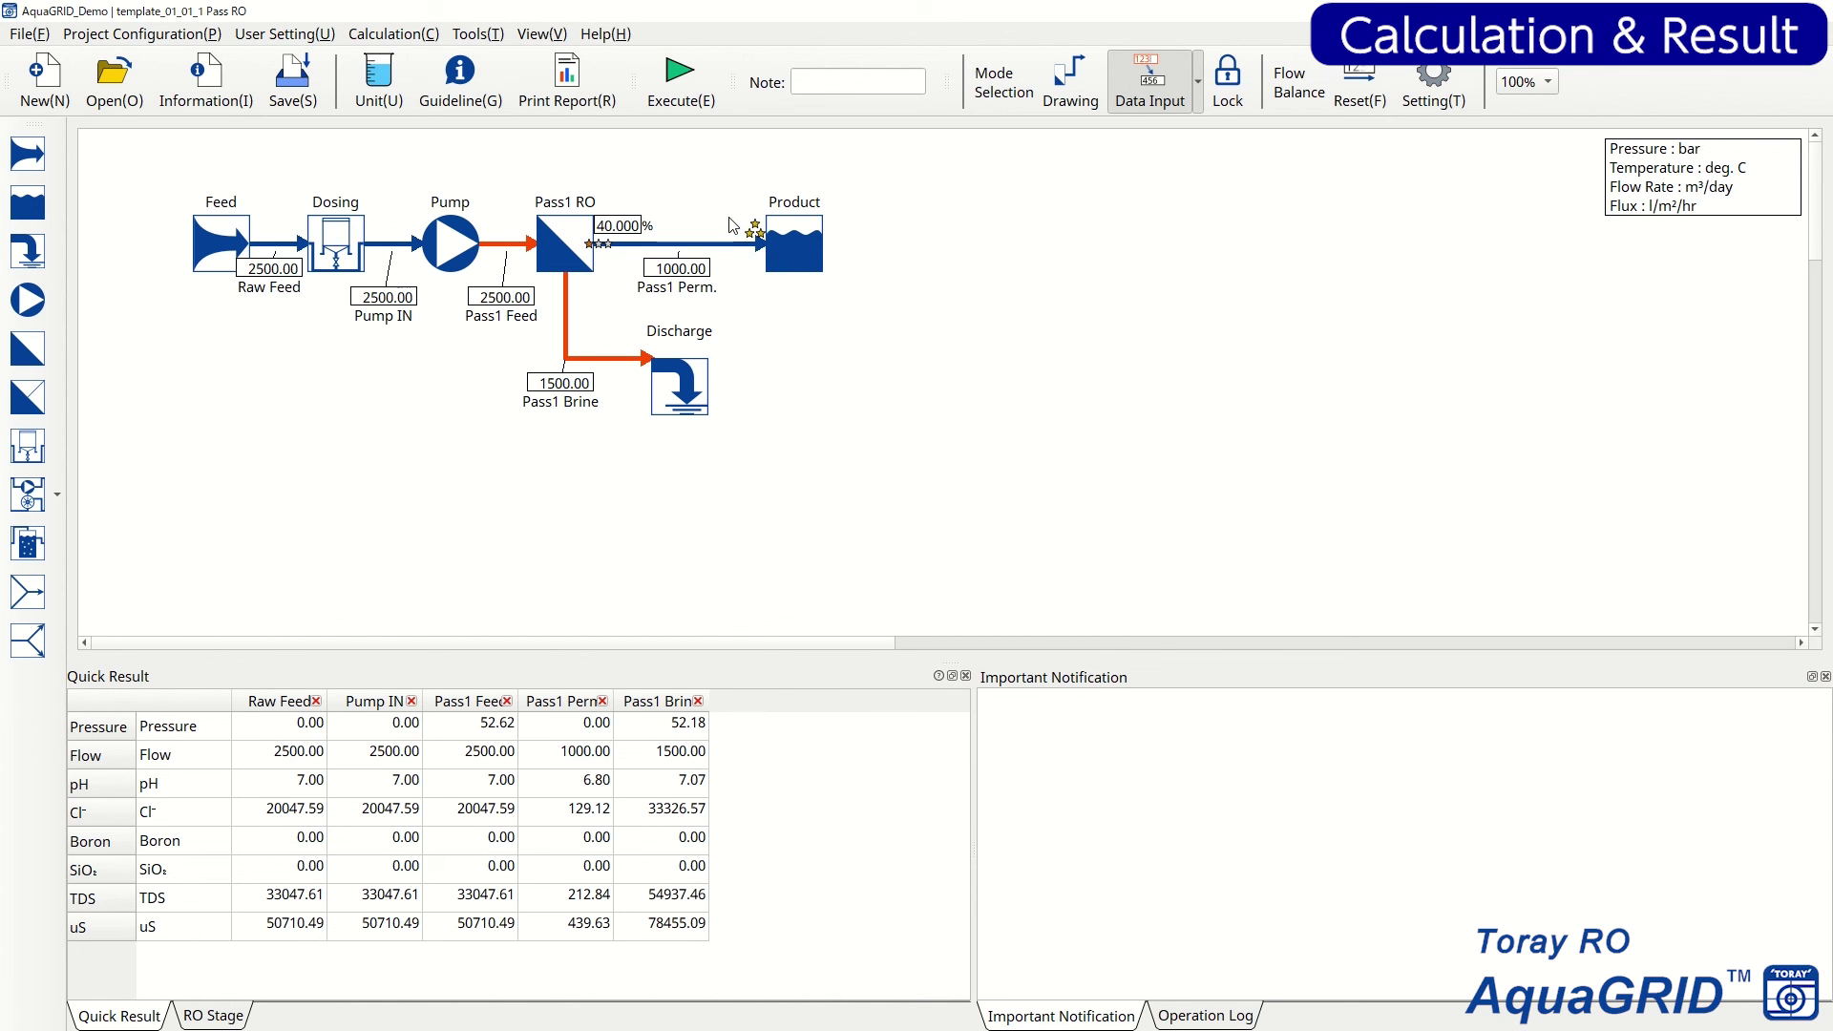
pyautogui.click(560, 101)
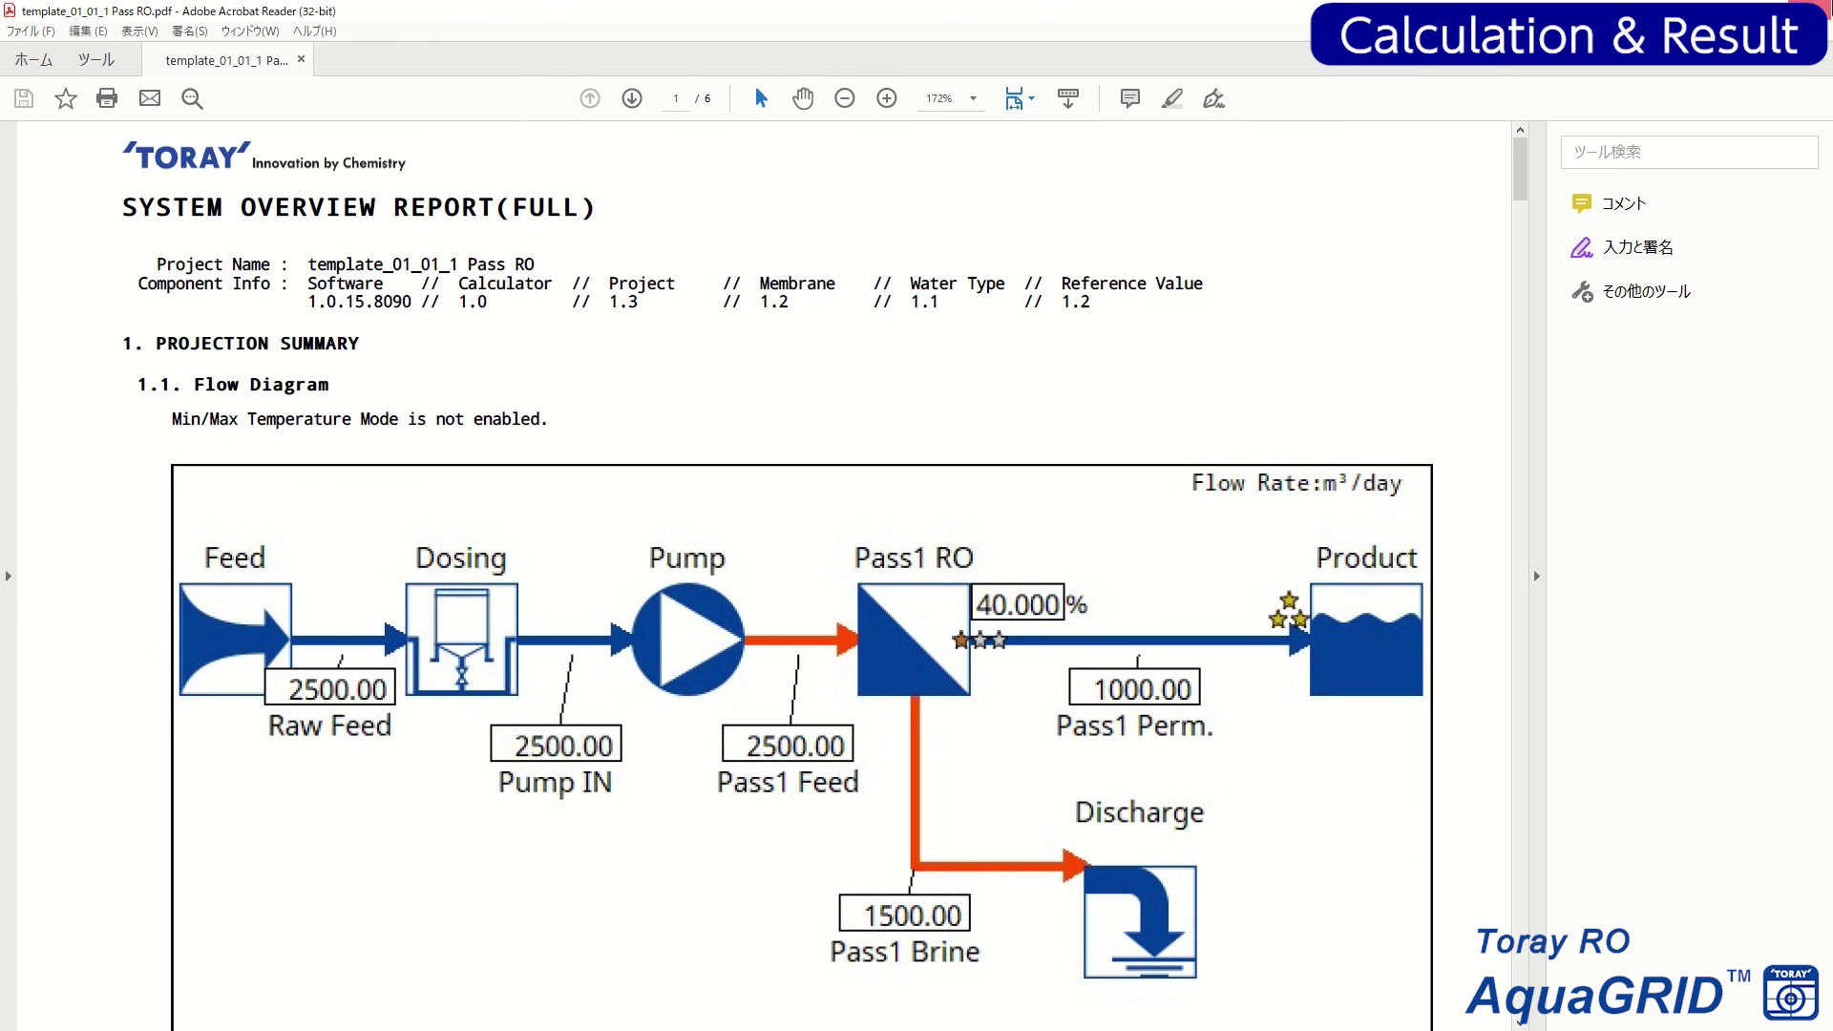
pyautogui.hotkey('alt', 'F4')
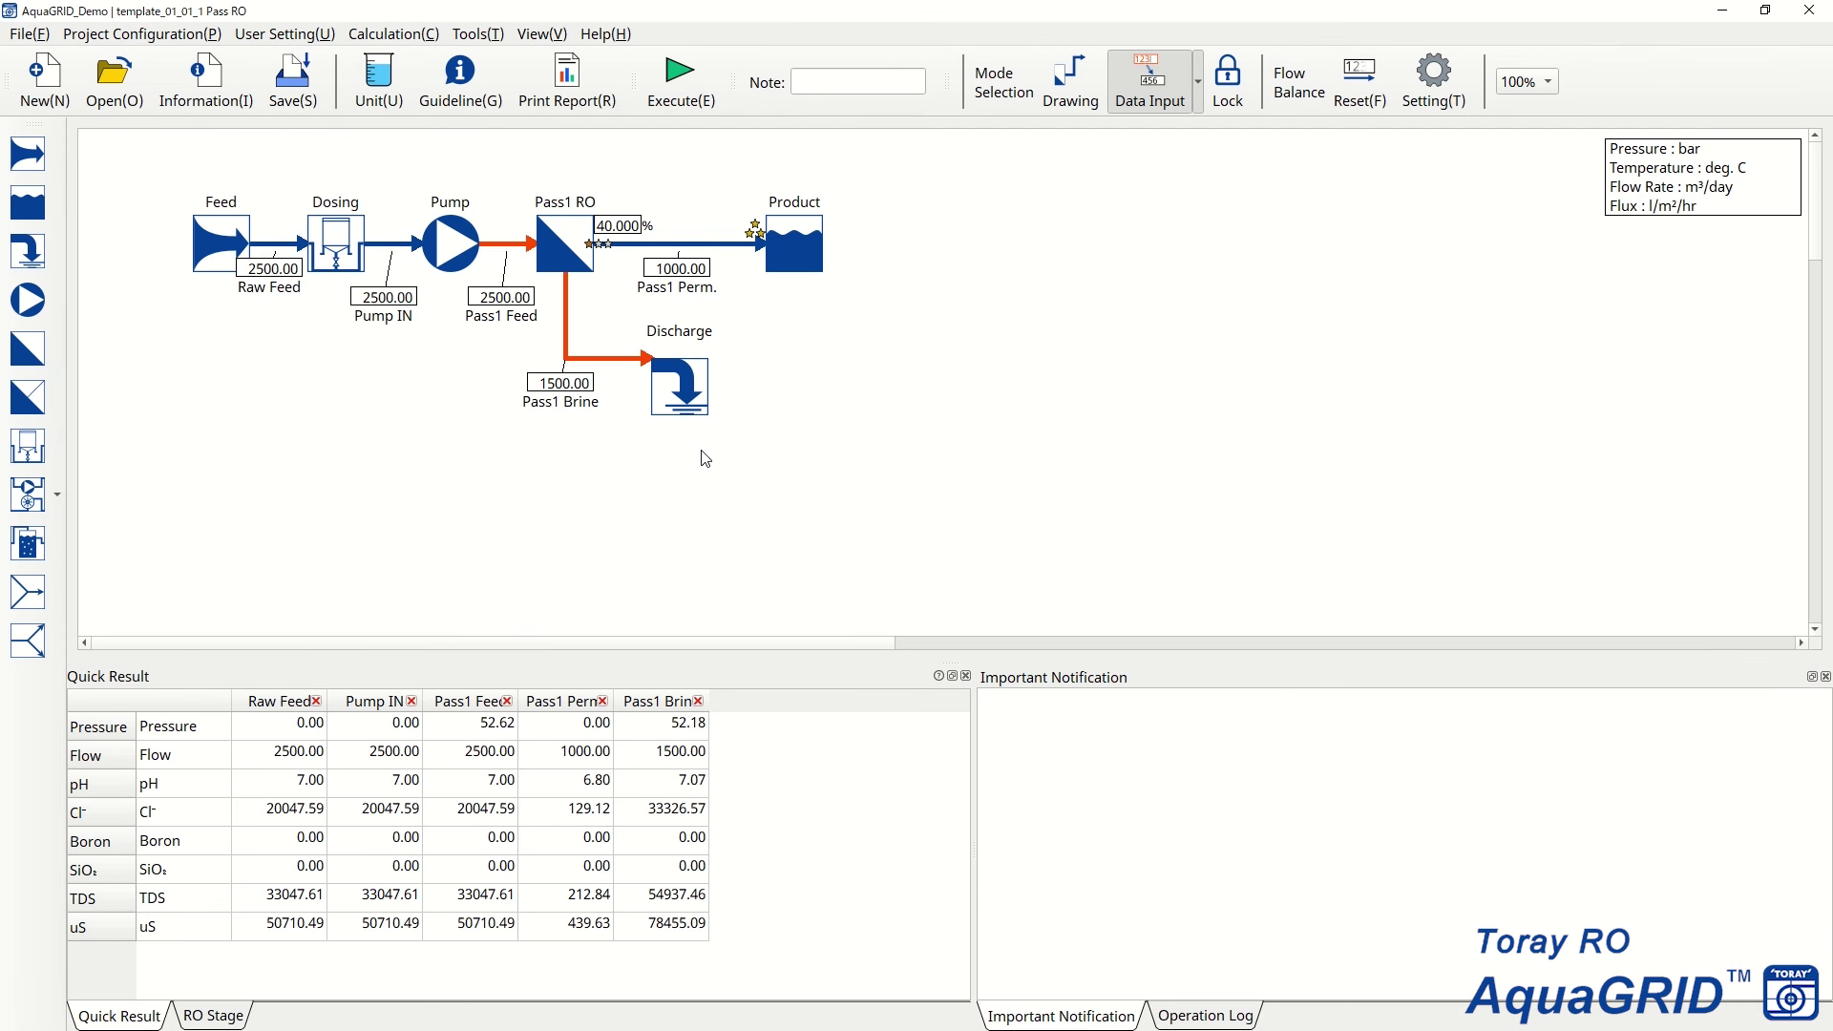